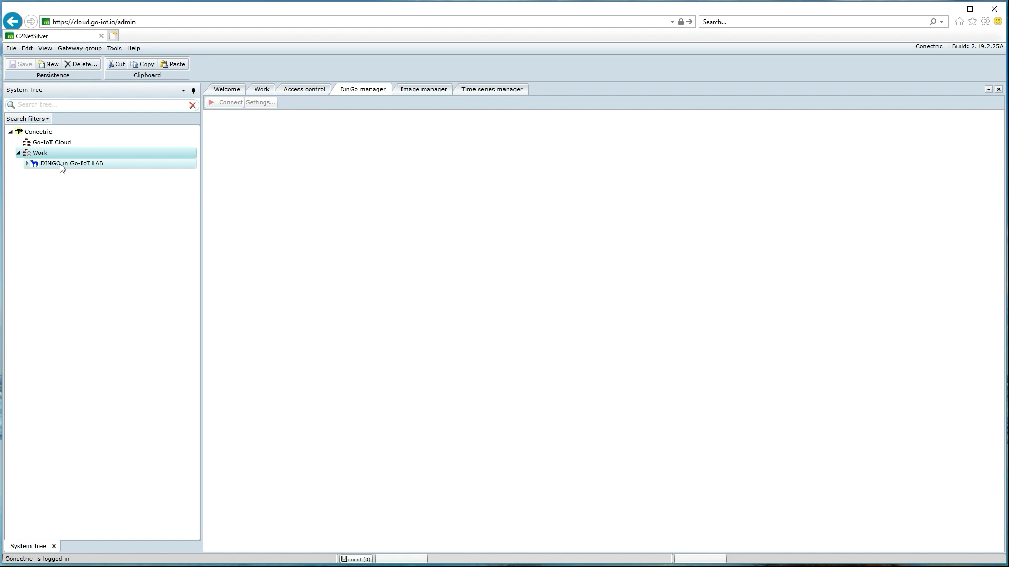
# Connect the DinGo manager to the DINGO in Go-IoT LAB gateway and open its peripherals configuration
pyautogui.click(60, 164)
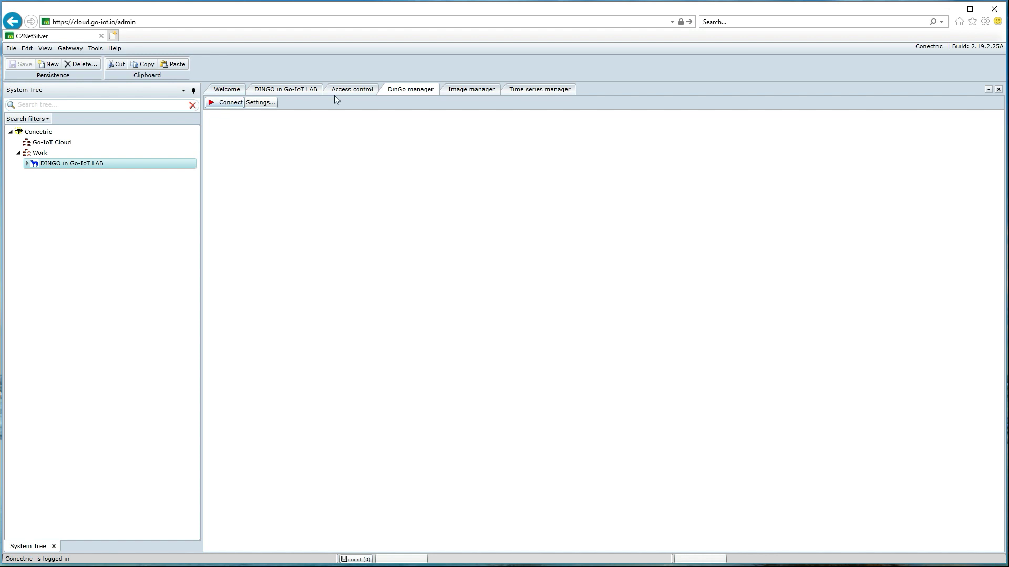
pyautogui.click(219, 104)
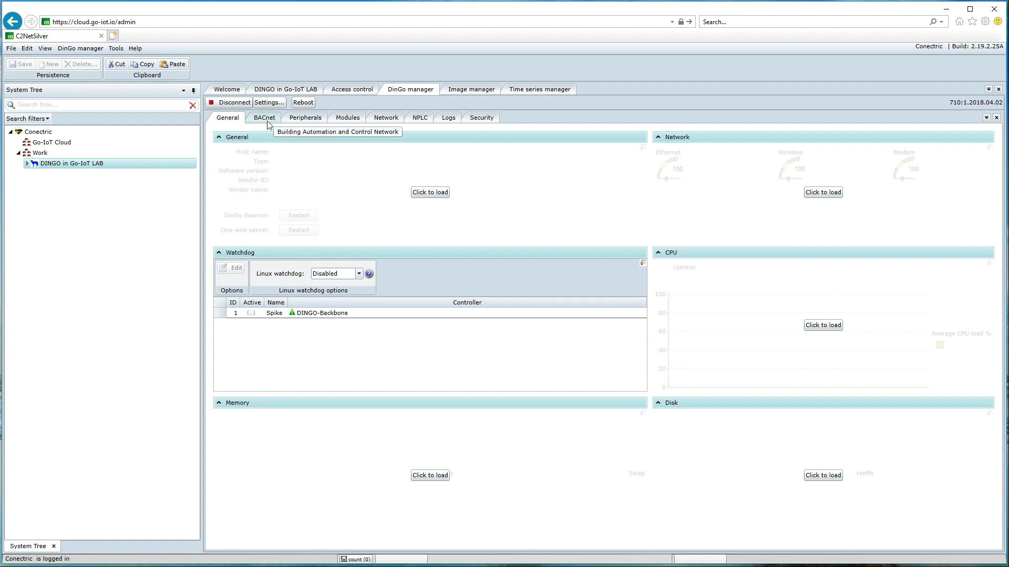
pyautogui.click(309, 118)
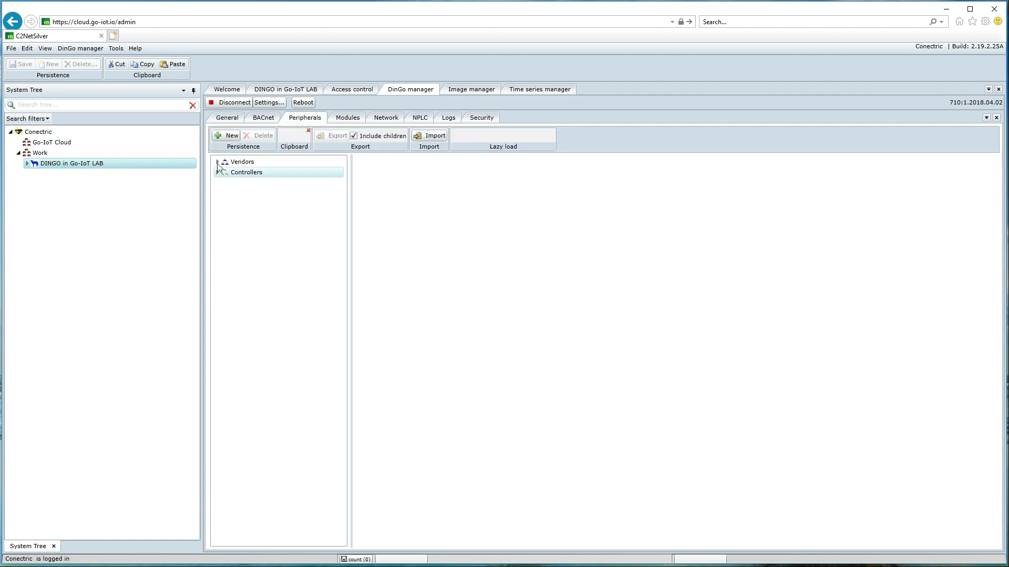
# Open the DINGO-Backbone controller and expand it to list its buses
pyautogui.click(217, 173)
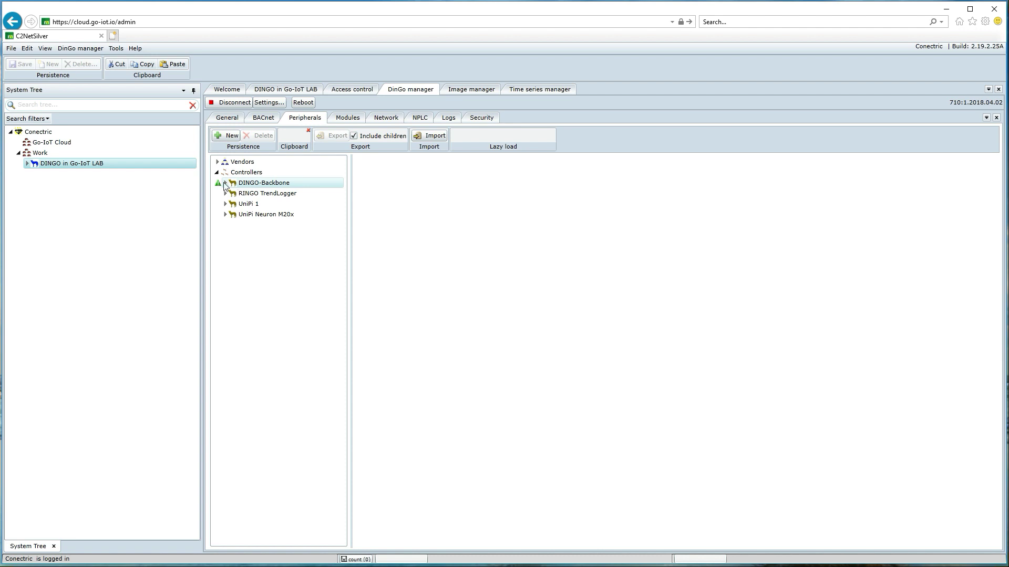
pyautogui.click(231, 184)
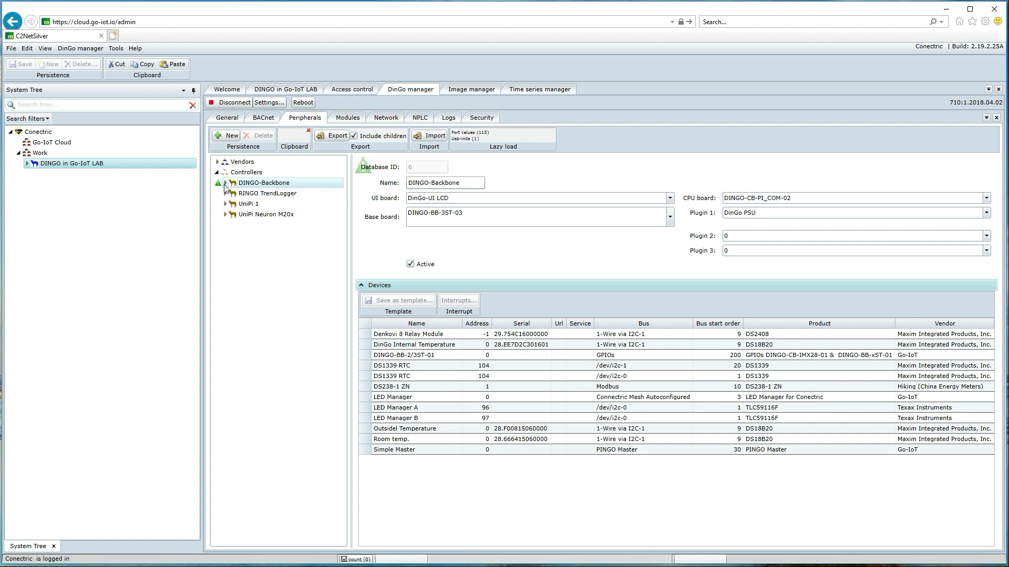
pyautogui.click(225, 184)
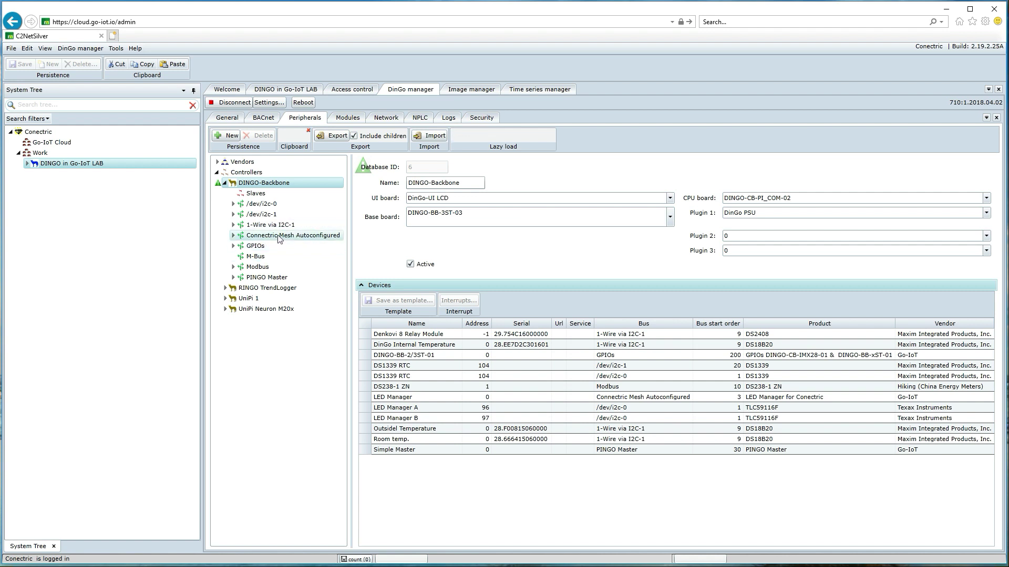
# Open the Connectric Mesh Autoconfigured bus and inspect its motion device, pointing out the Template option while leaving it enabled
pyautogui.click(277, 235)
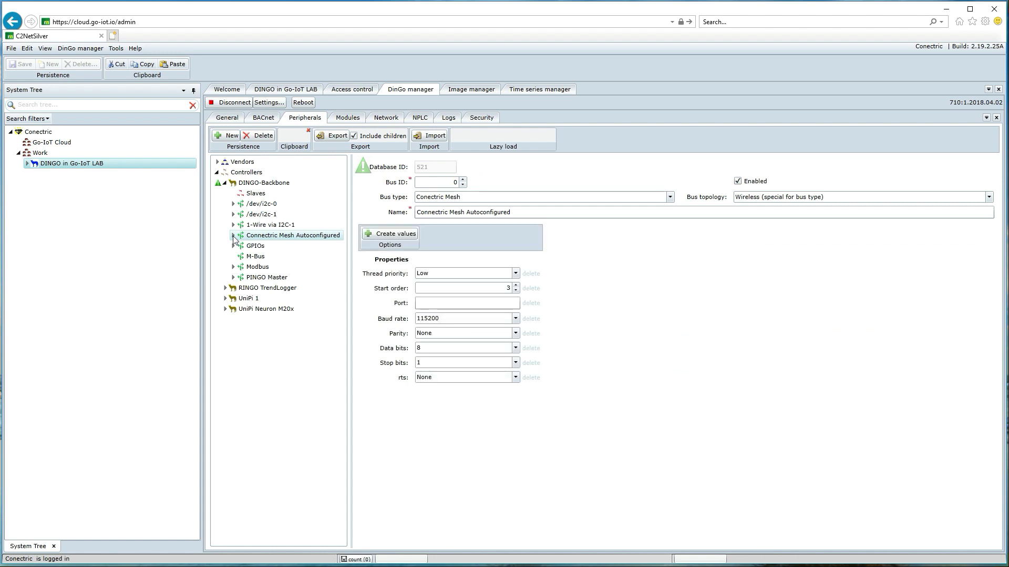
pyautogui.click(233, 236)
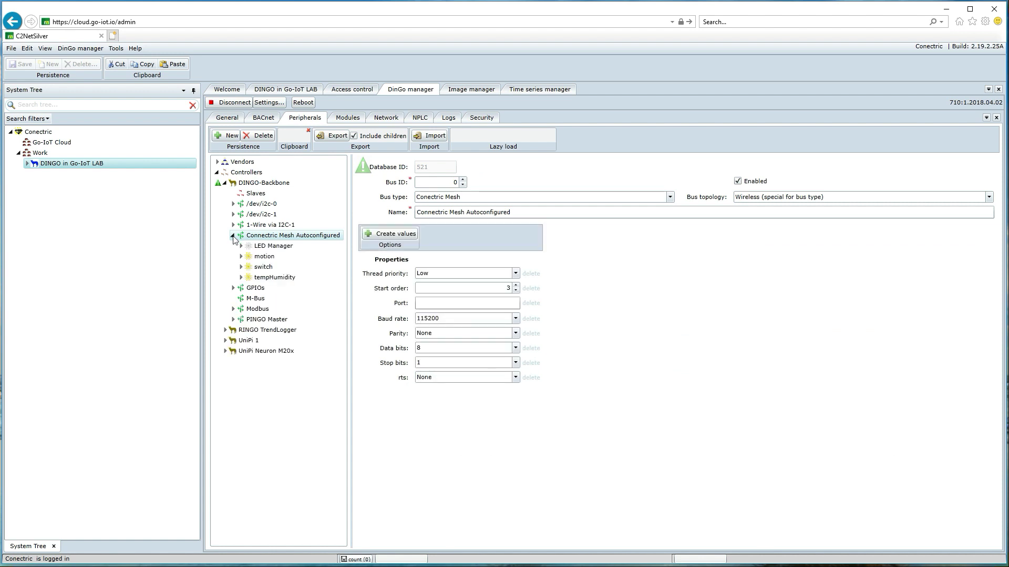
pyautogui.click(268, 260)
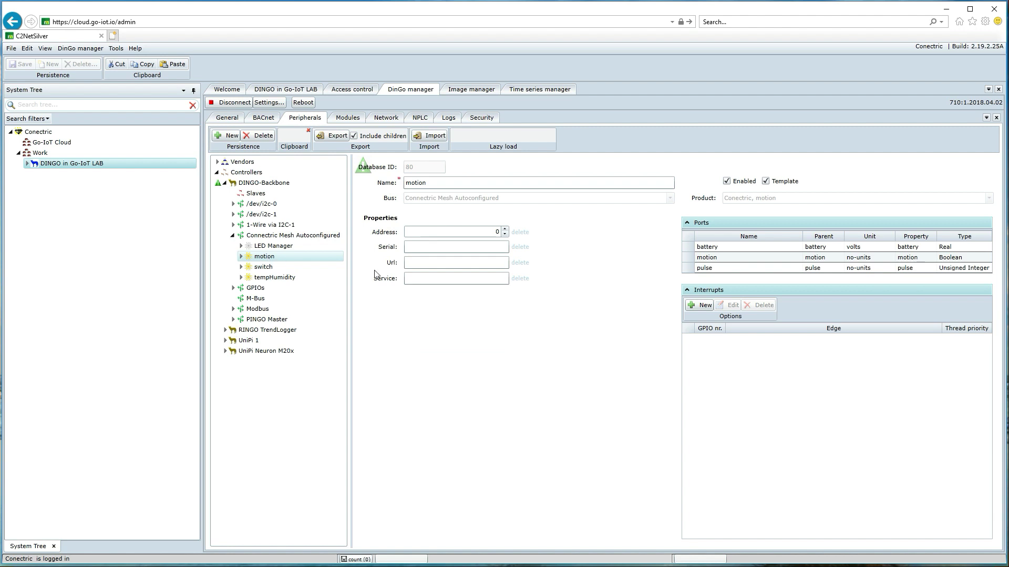
pyautogui.click(766, 182)
pyautogui.click(767, 182)
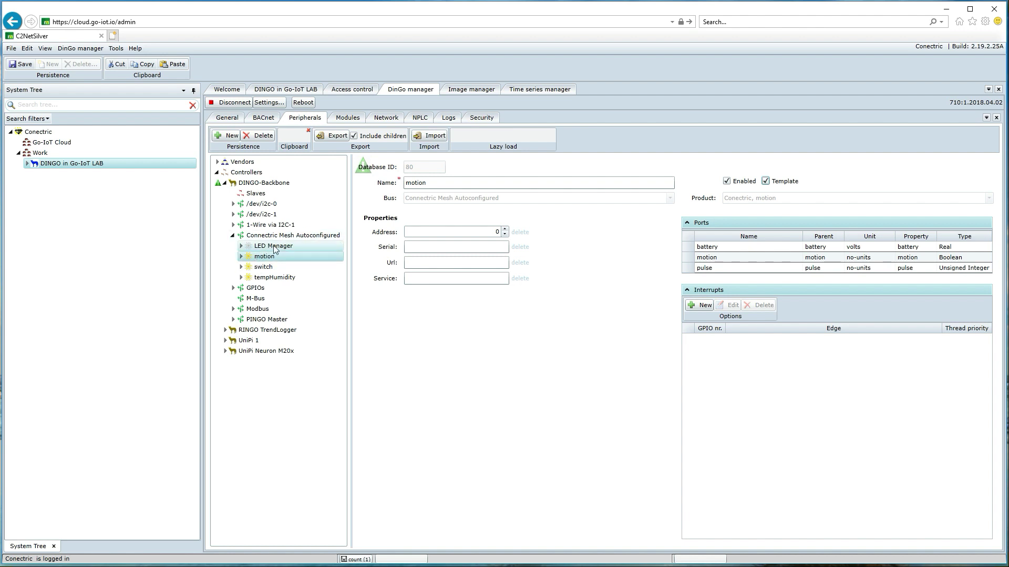
# View the LED Manager device's settings and expand the motion and switch template devices to show their ports
pyautogui.click(274, 249)
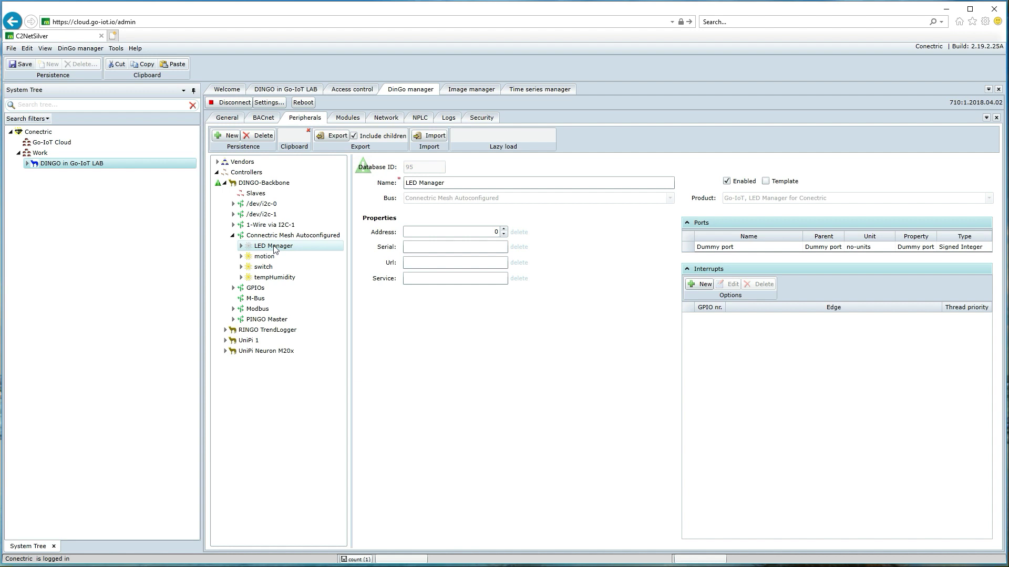
pyautogui.click(240, 257)
pyautogui.click(241, 299)
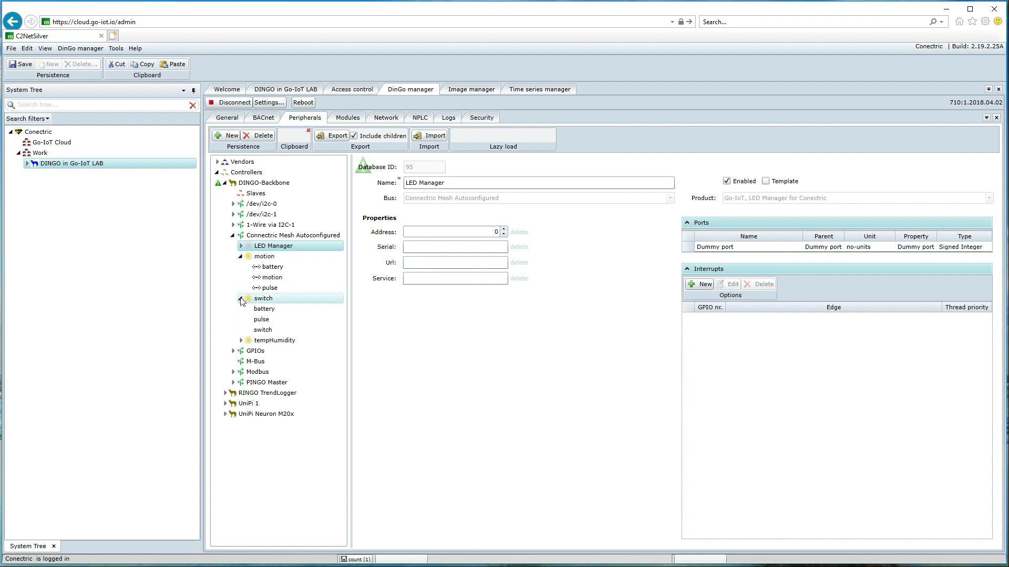
pyautogui.click(241, 298)
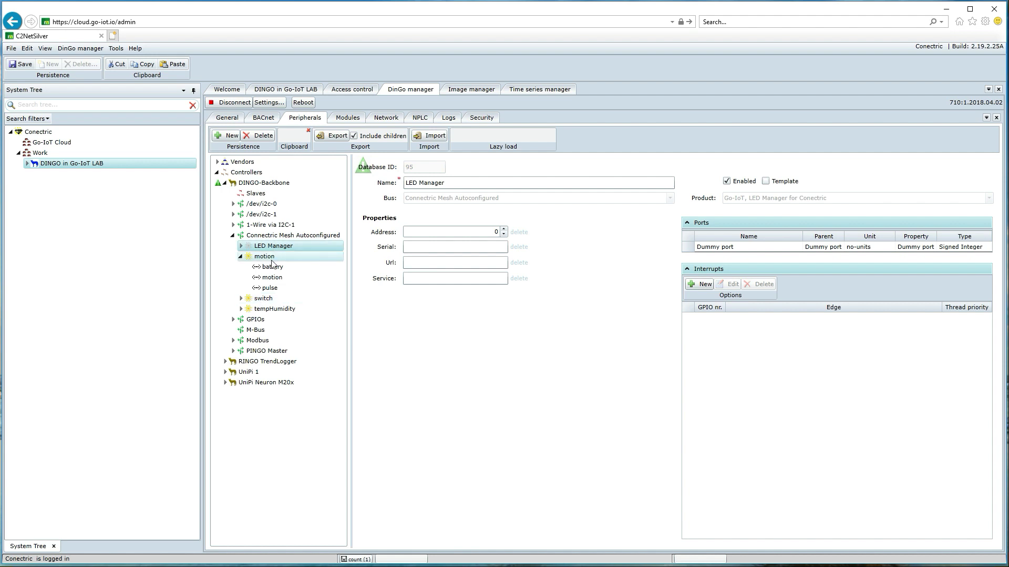
pyautogui.click(242, 299)
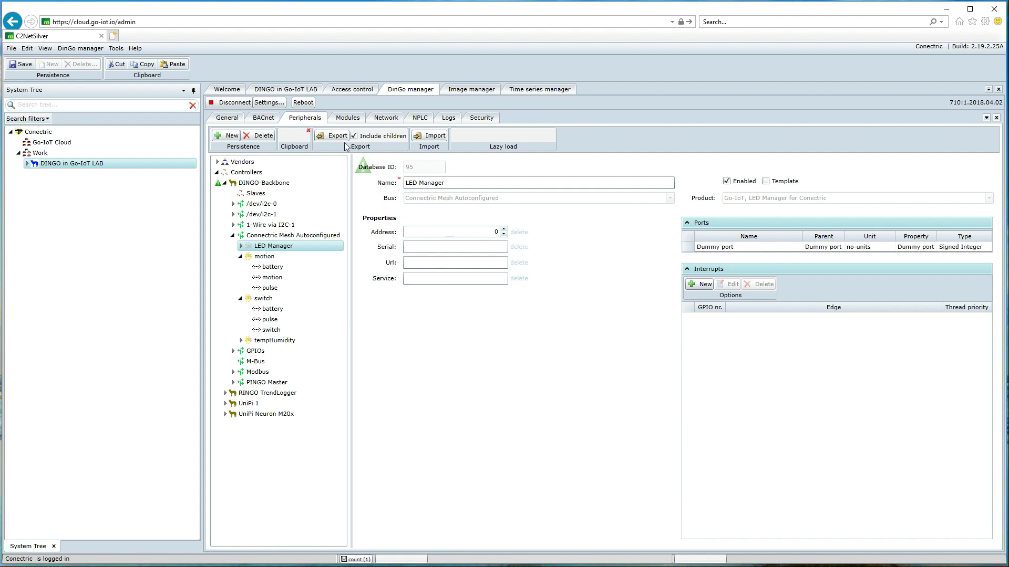
# In the BACnet configuration, open the Conectric Gateway of device 555 (dingo-conectric-gw) and list its template devices
pyautogui.click(264, 119)
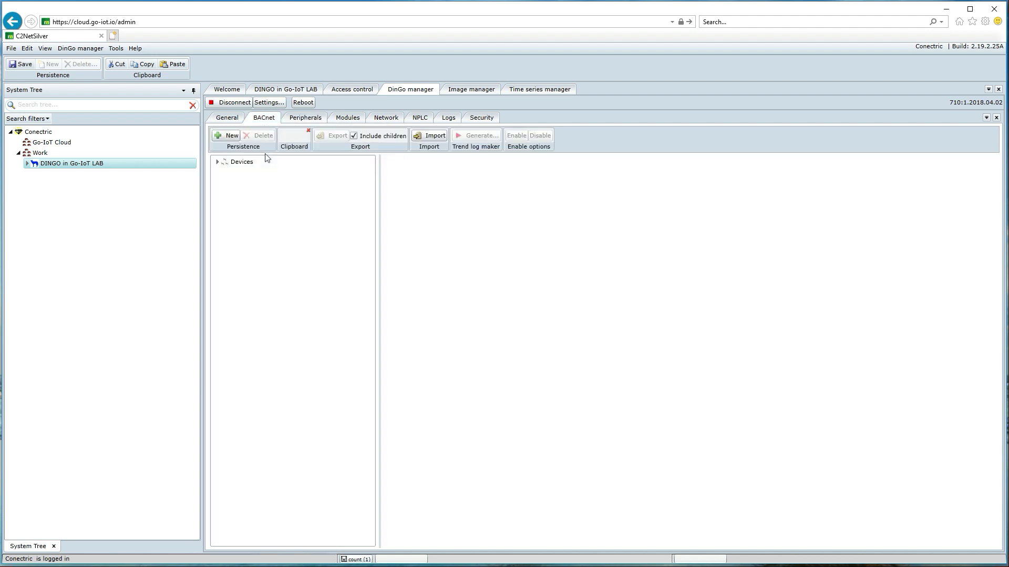
pyautogui.click(217, 162)
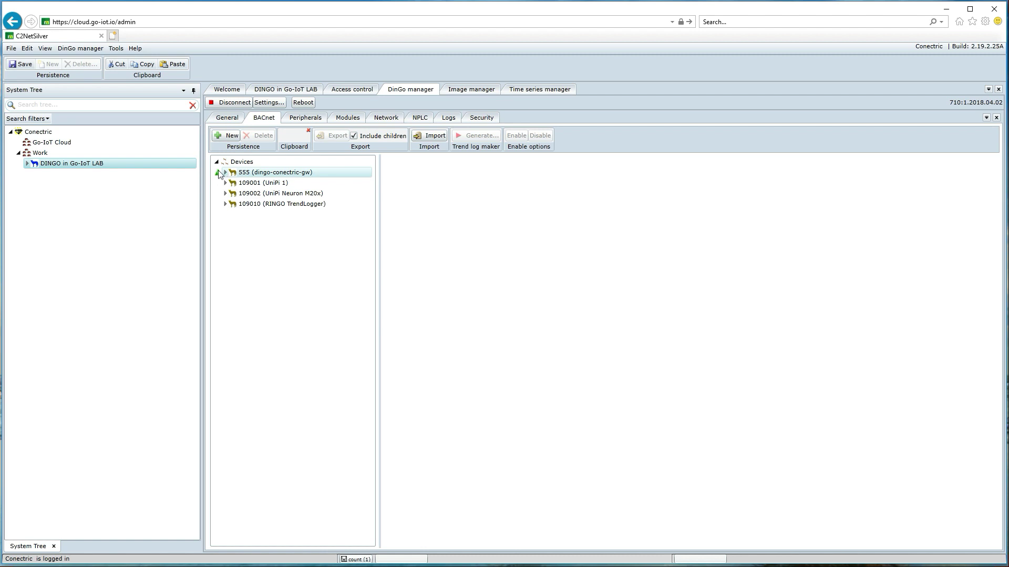
pyautogui.click(225, 172)
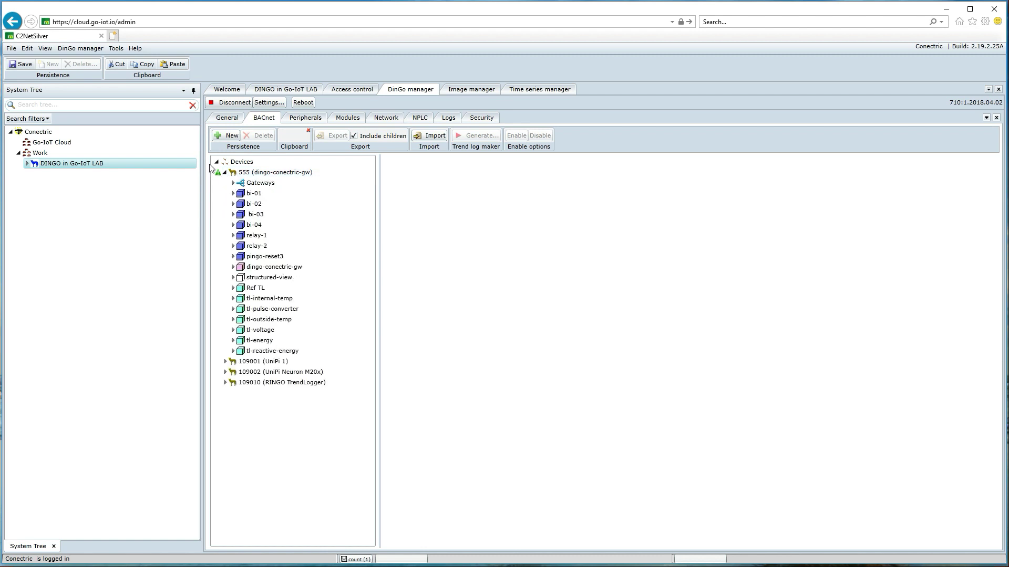
pyautogui.click(232, 182)
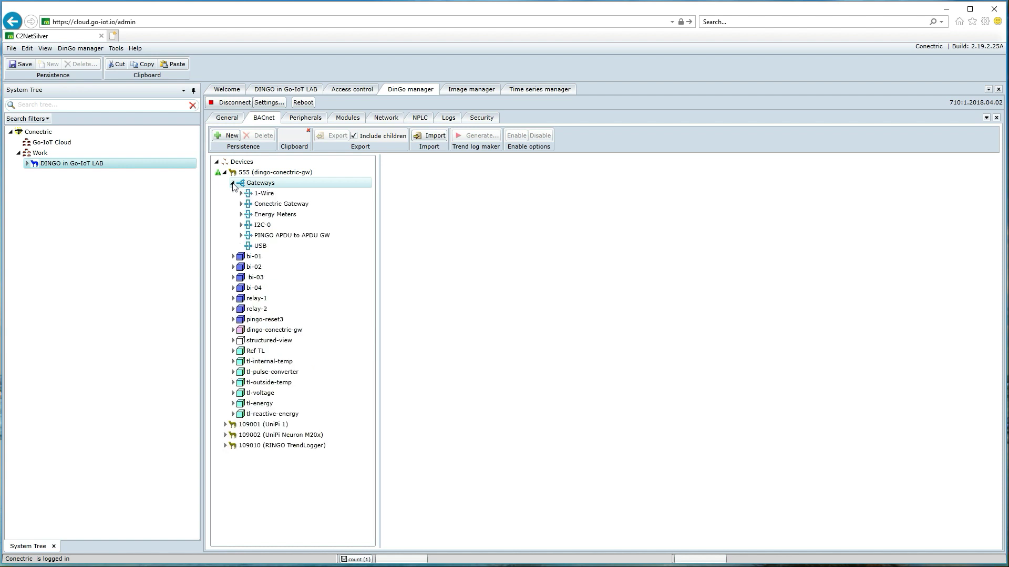
pyautogui.click(267, 206)
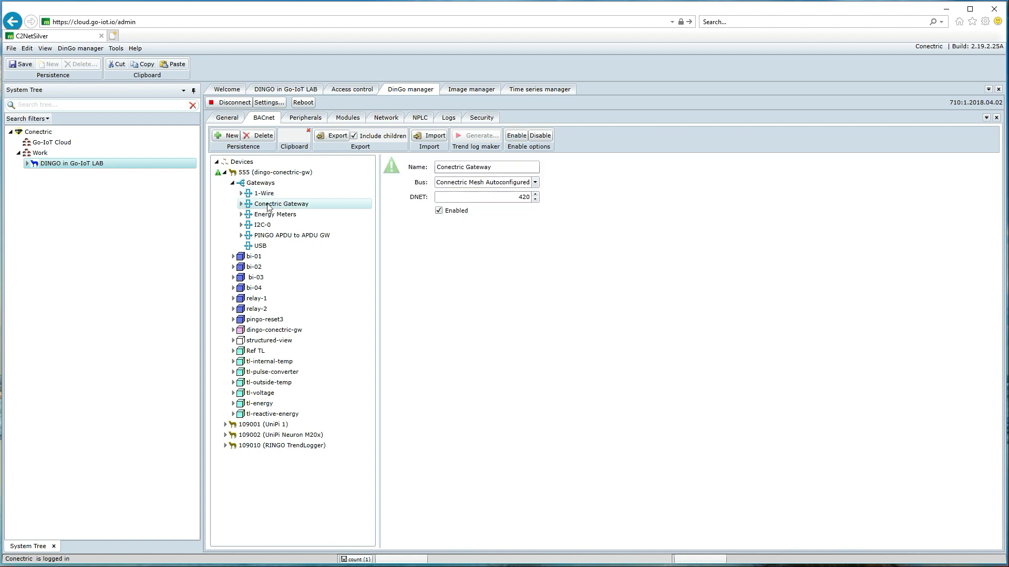
pyautogui.click(241, 205)
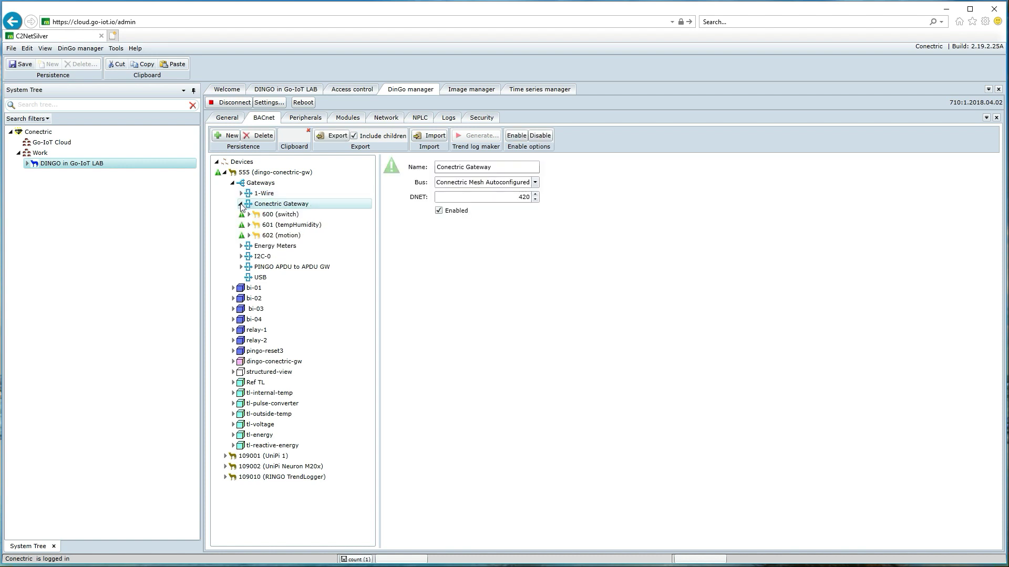
# View the BACnet templates 600 (switch) and 602 (motion), expanding the motion template to list its objects
pyautogui.click(281, 215)
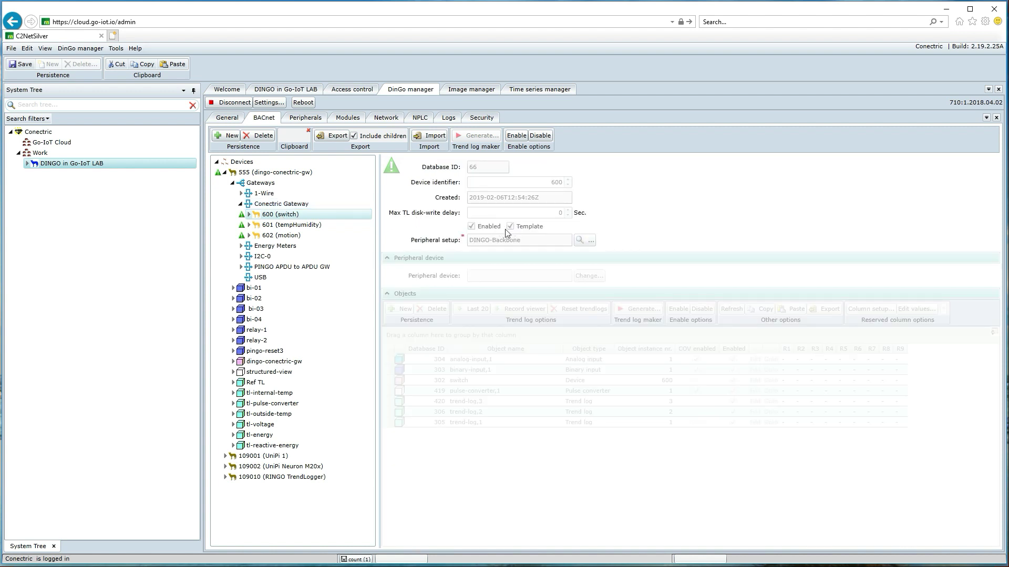
pyautogui.click(271, 238)
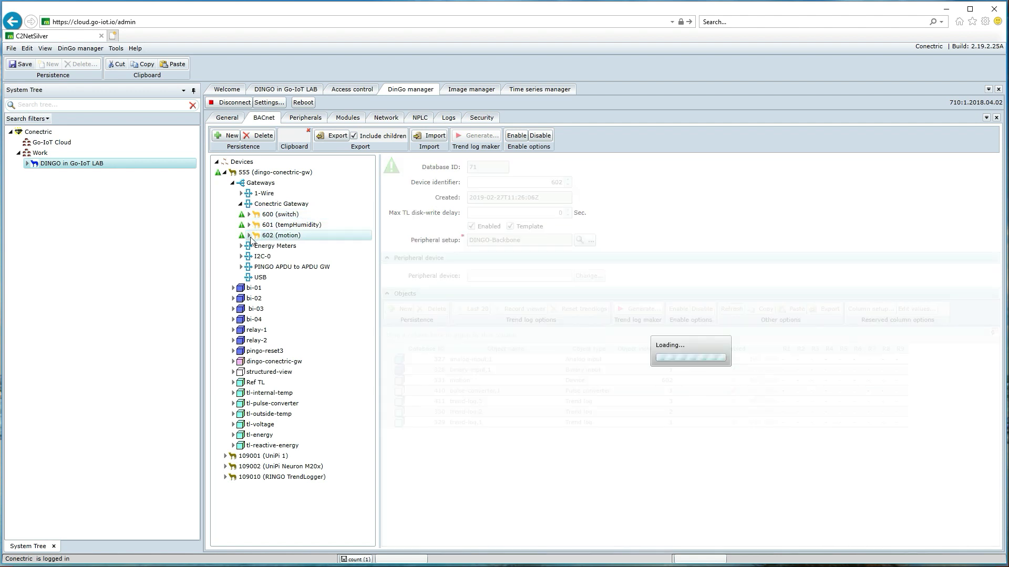
pyautogui.click(250, 236)
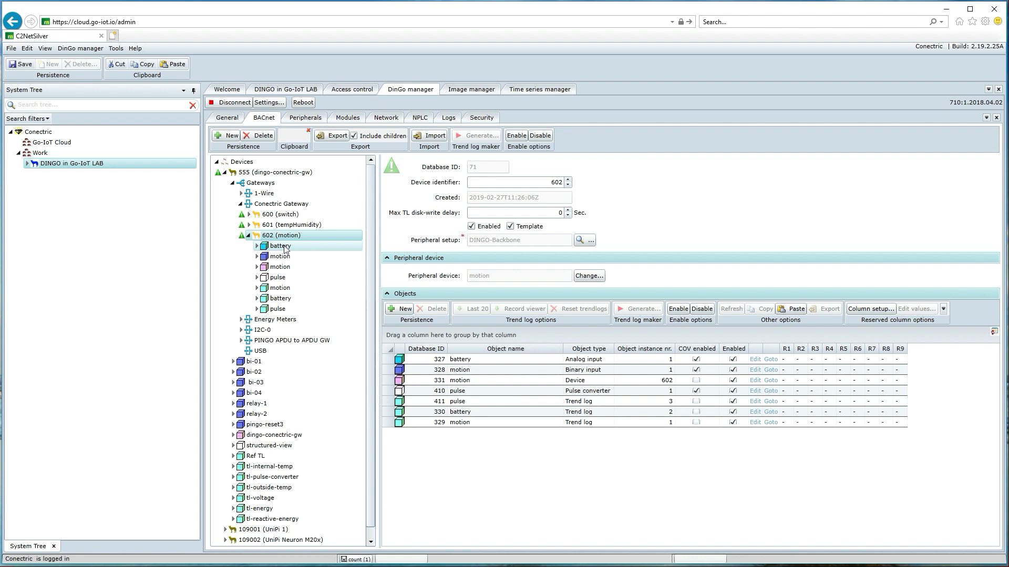
# Examine the motion template's battery analog input, motion binary input, pulse converter and device object
pyautogui.click(285, 248)
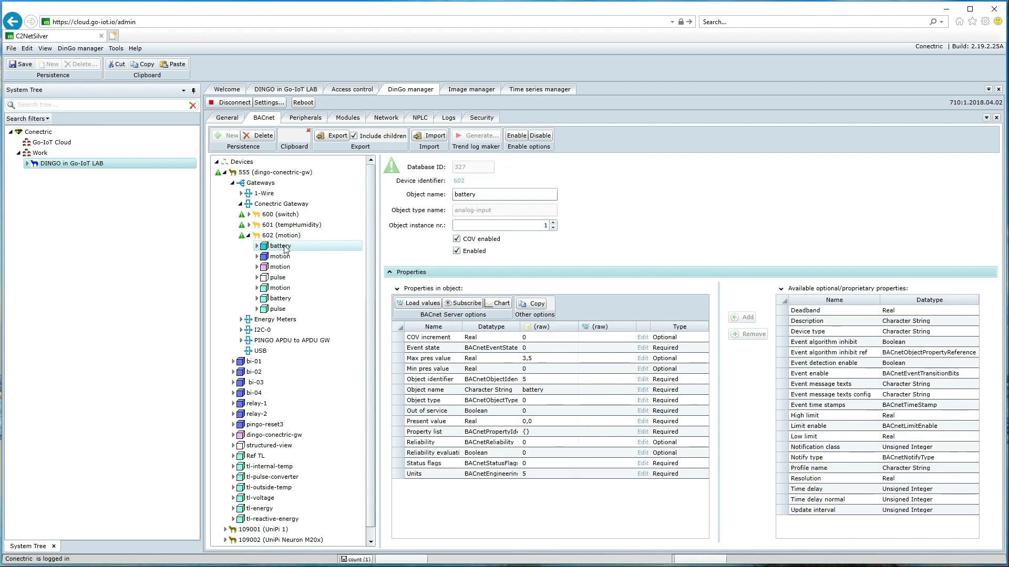
pyautogui.click(280, 259)
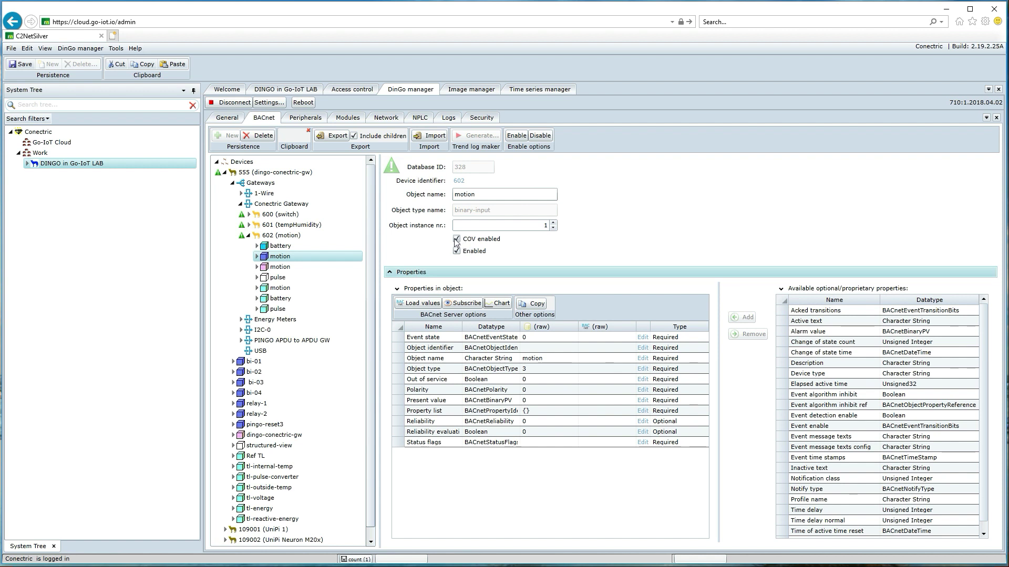
pyautogui.click(280, 247)
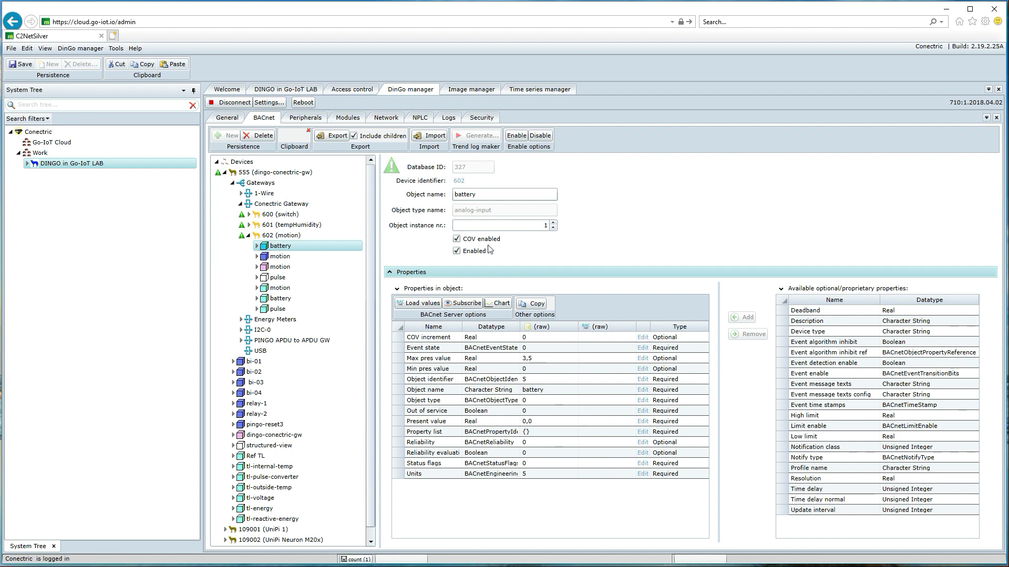
pyautogui.click(278, 277)
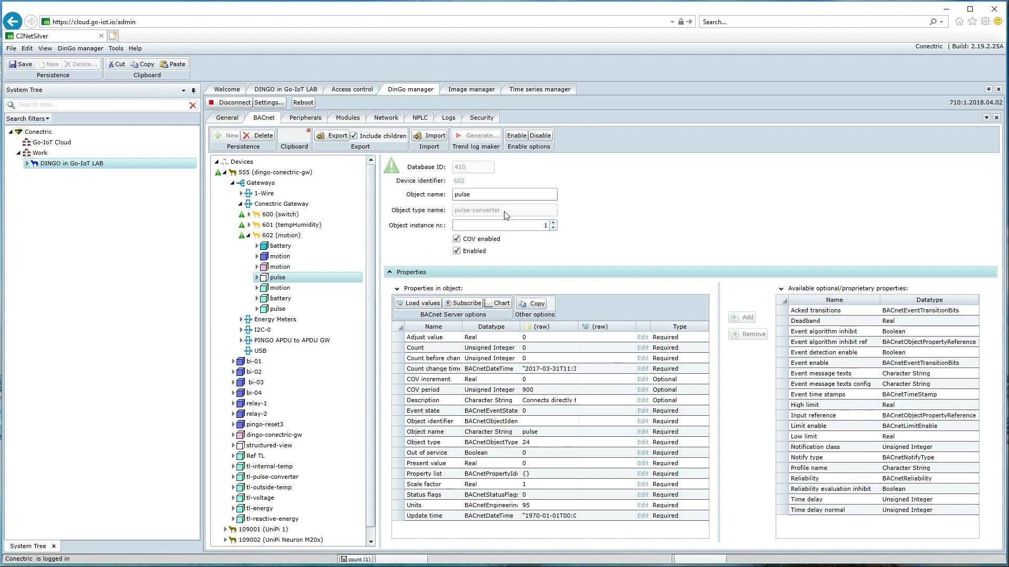
pyautogui.click(280, 268)
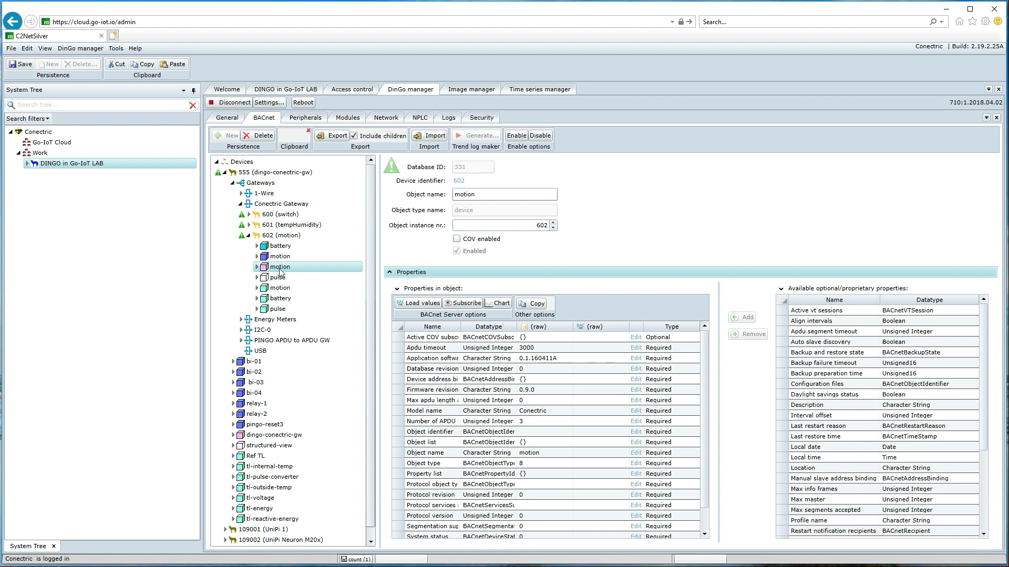
# Examine the properties of the motion template's battery and pulse trend logs
pyautogui.click(282, 300)
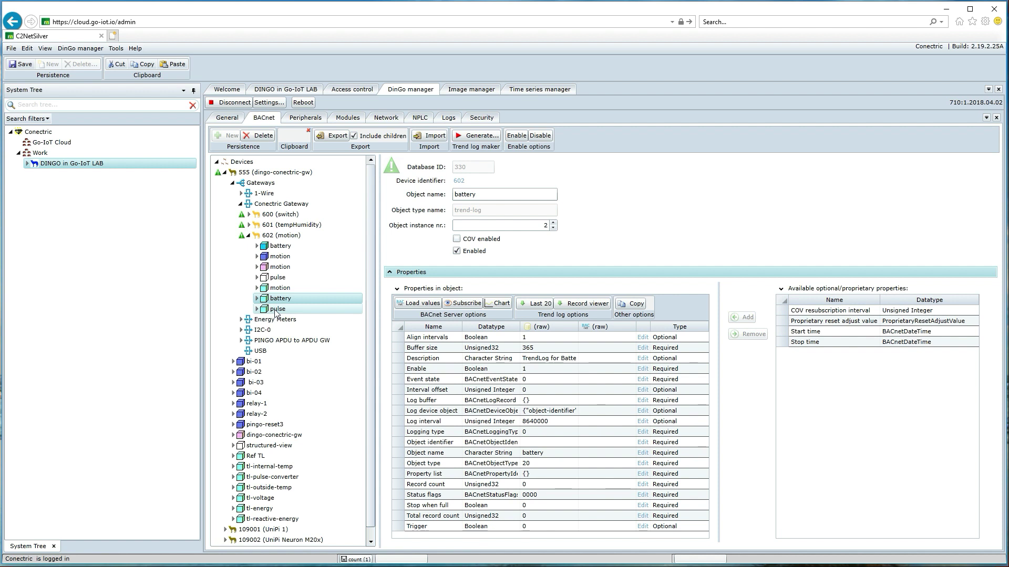
pyautogui.click(276, 309)
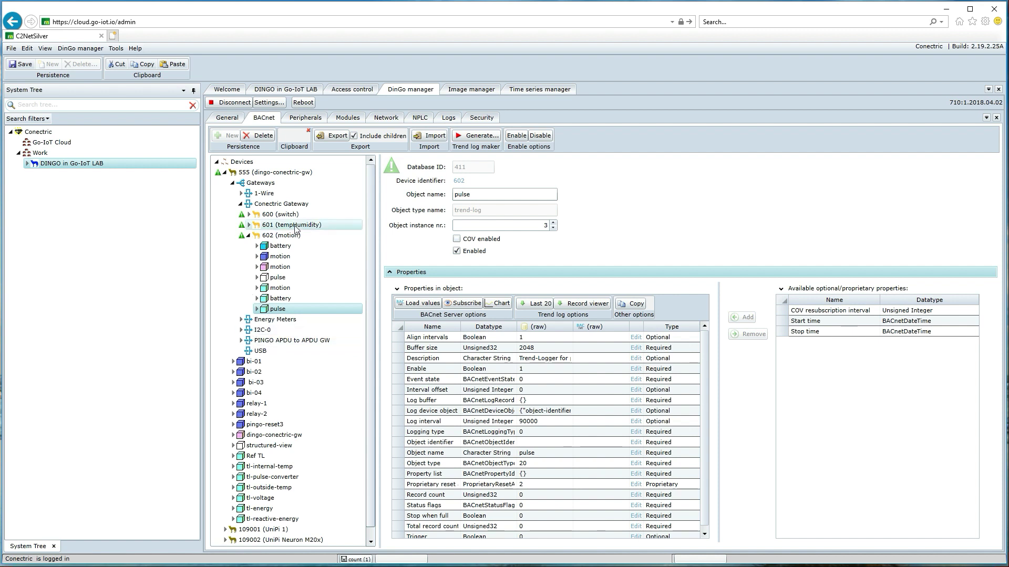
# Review the objects of the 601 (tempHumidity) template, and collapse both the tempHumidity and motion templates
pyautogui.click(251, 226)
pyautogui.click(249, 225)
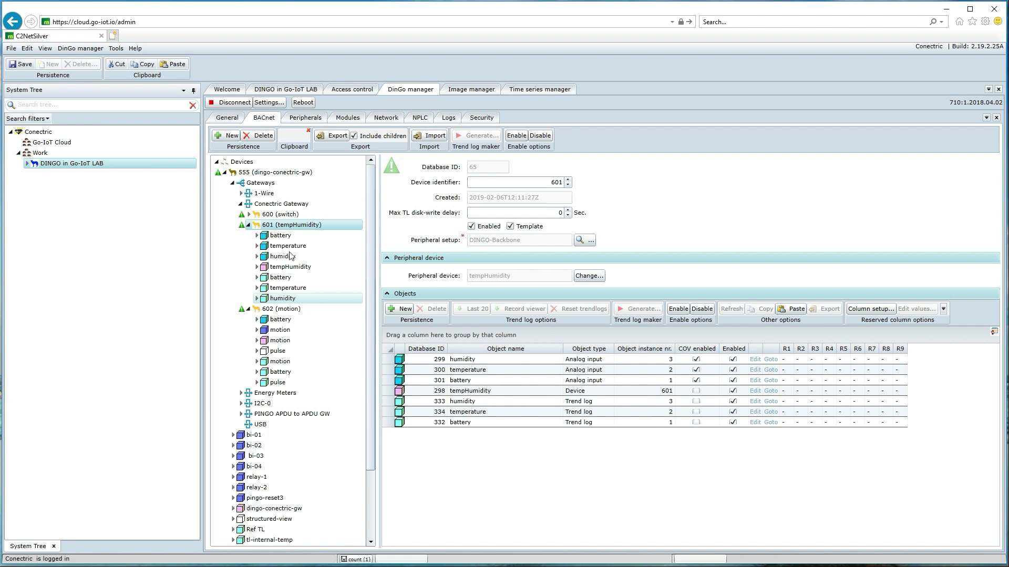
pyautogui.click(249, 225)
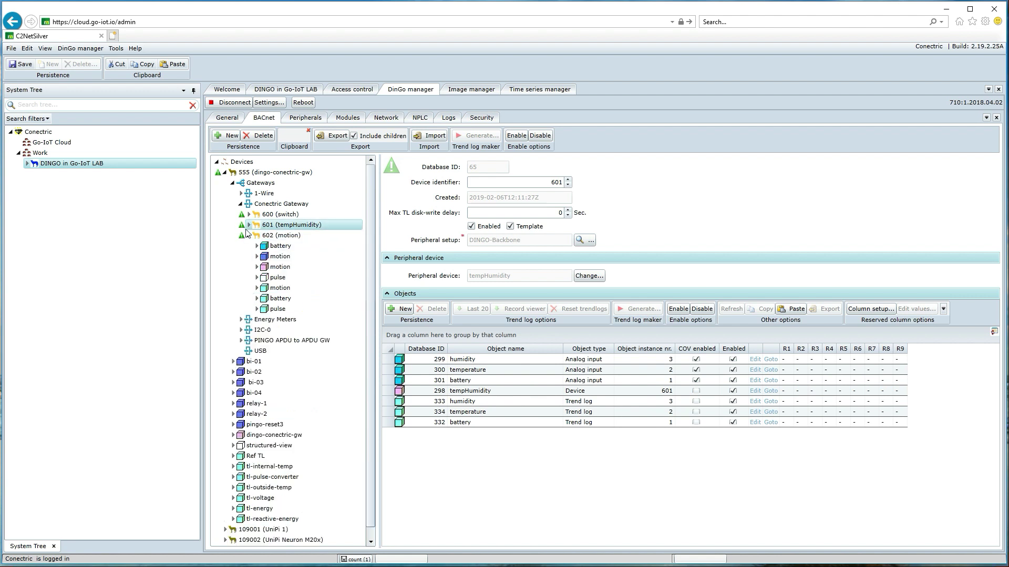
pyautogui.click(248, 235)
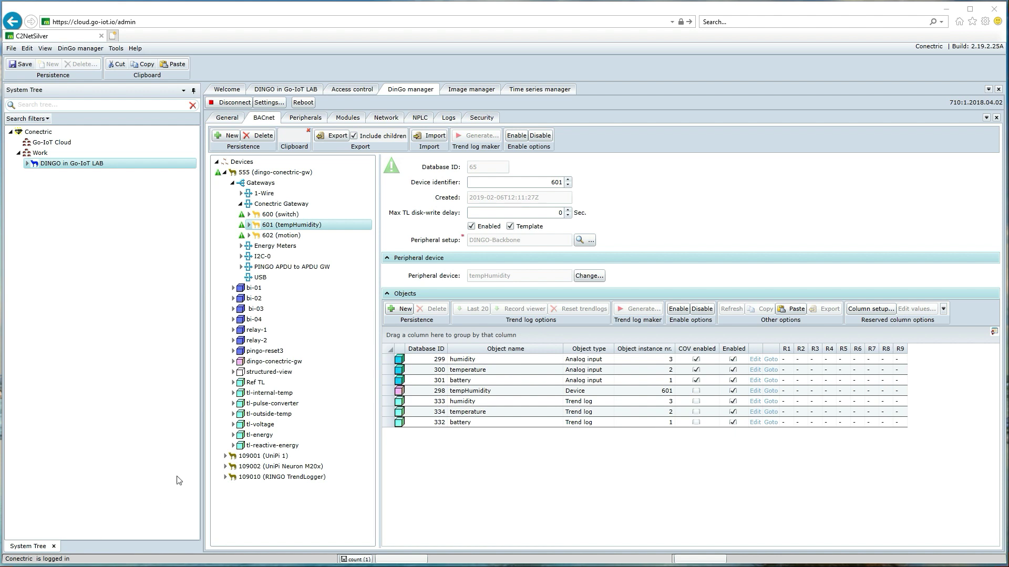
# Return to the peripherals, open the Connectric Mesh Autoconfigured bus and collapse its motion and switch devices
pyautogui.click(313, 119)
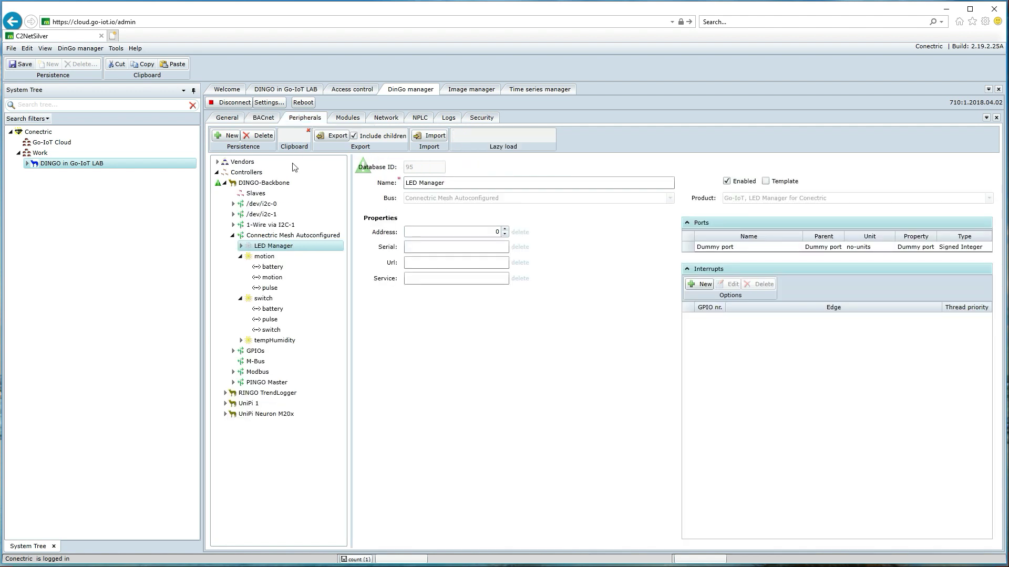
pyautogui.click(261, 237)
pyautogui.click(240, 256)
pyautogui.click(240, 267)
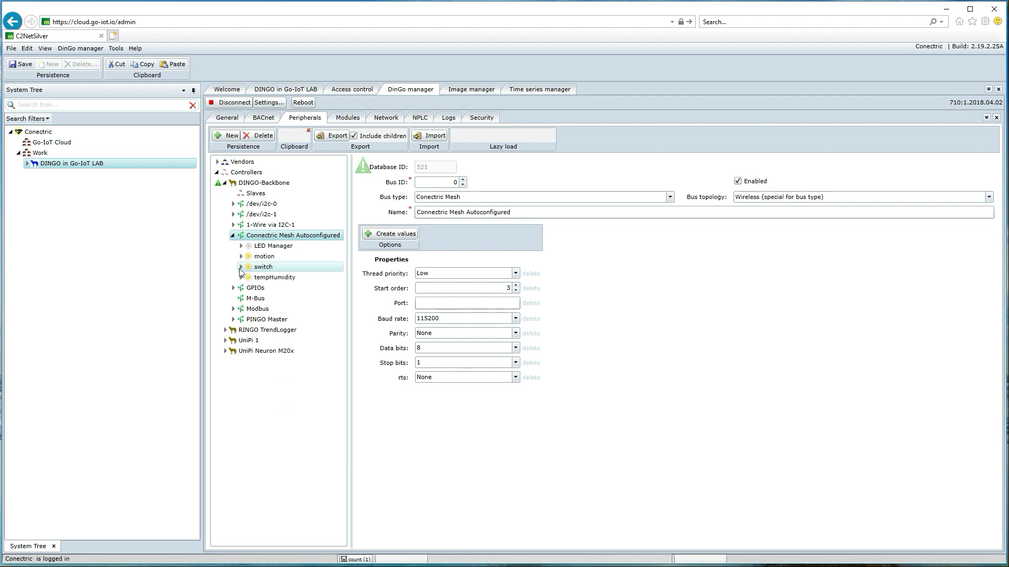
# Refresh the Connectric Mesh Autoconfigured bus and examine the tempHumidity 1851h device and its ports
pyautogui.rightClick(266, 239)
pyautogui.click(295, 243)
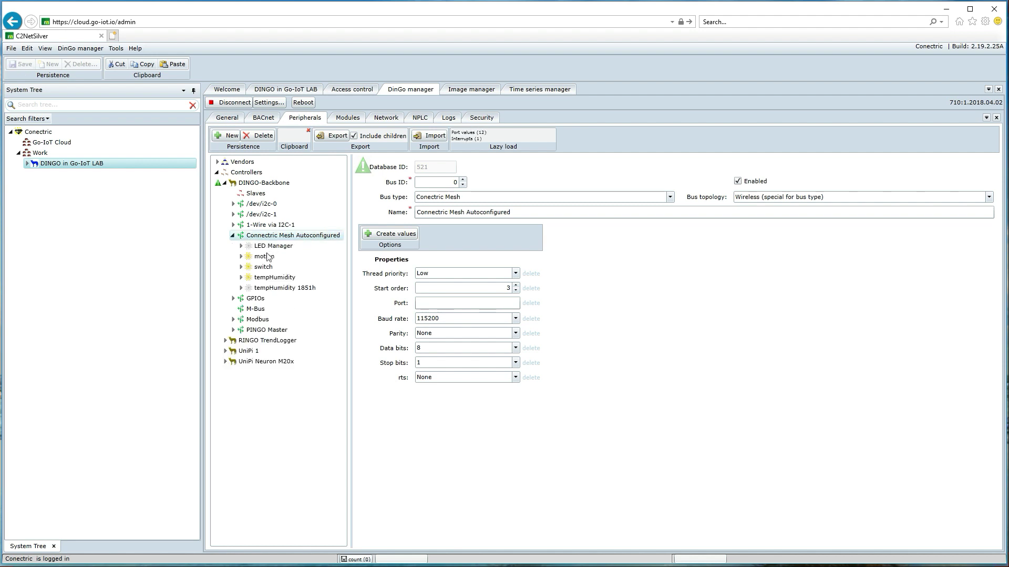
pyautogui.click(268, 293)
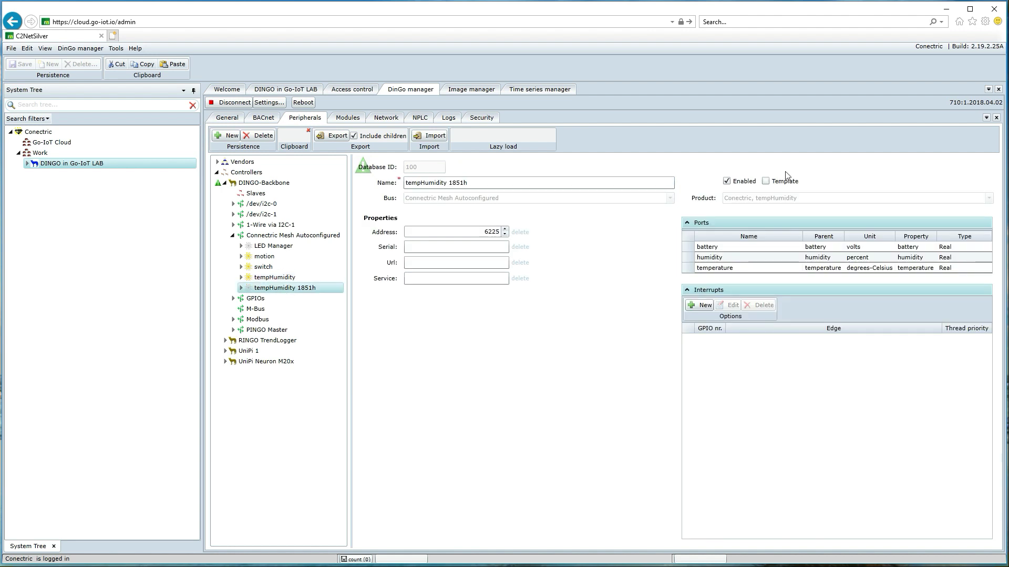
pyautogui.click(241, 289)
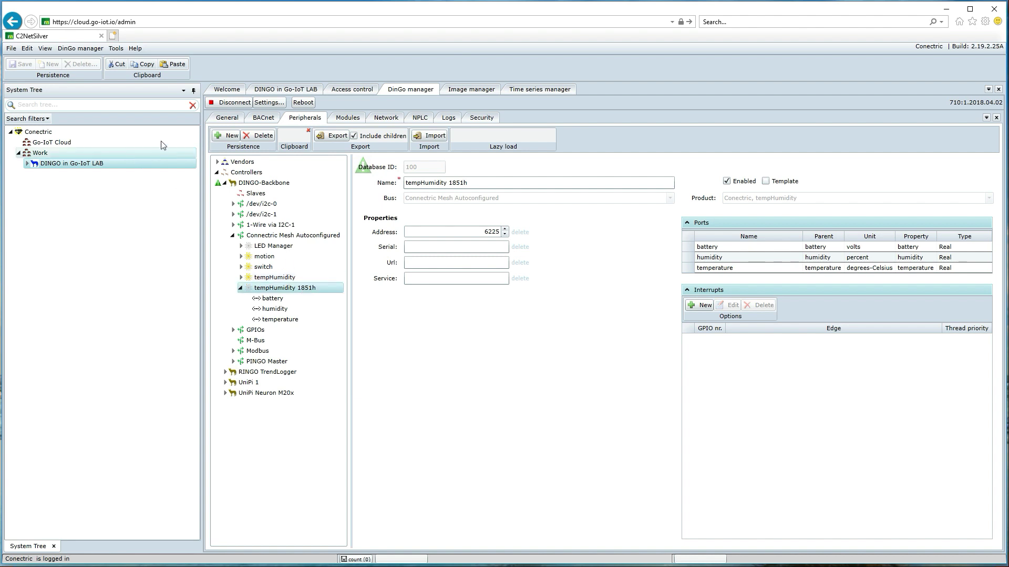
# Refresh the Conectric Gateway in the BACnet configuration and examine the objects of device 603
pyautogui.click(262, 118)
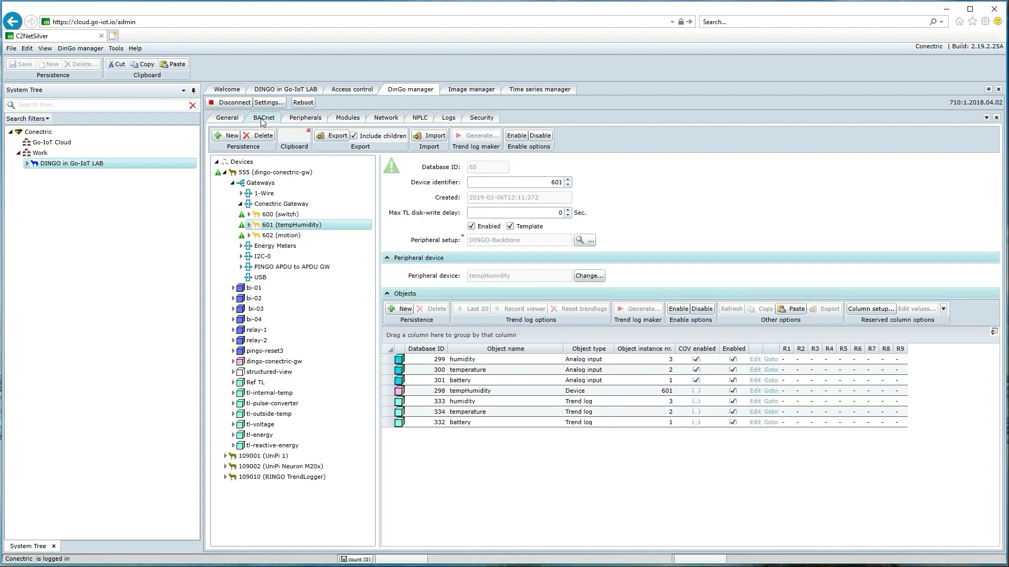
pyautogui.click(264, 205)
pyautogui.rightClick(264, 204)
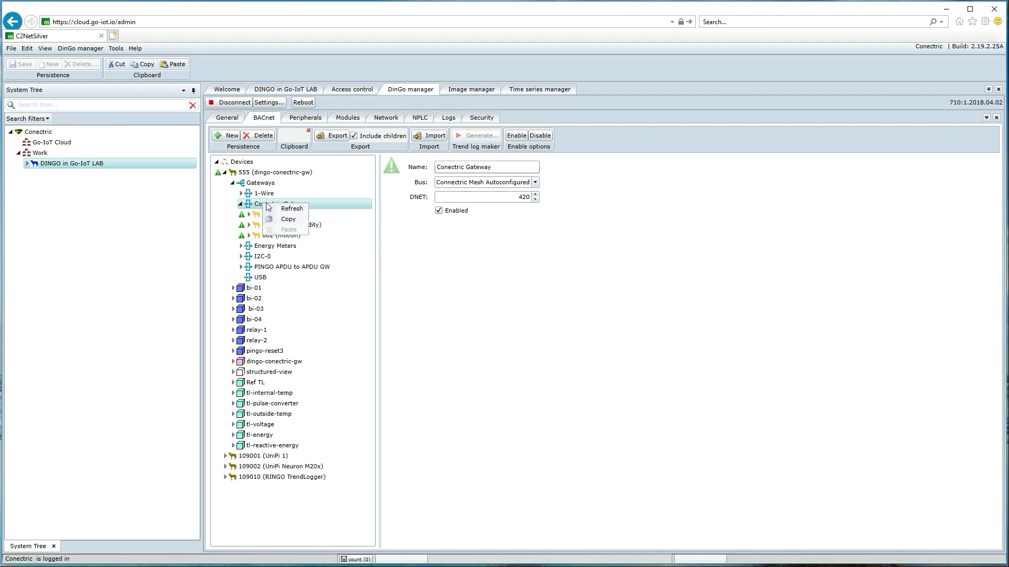
pyautogui.click(290, 209)
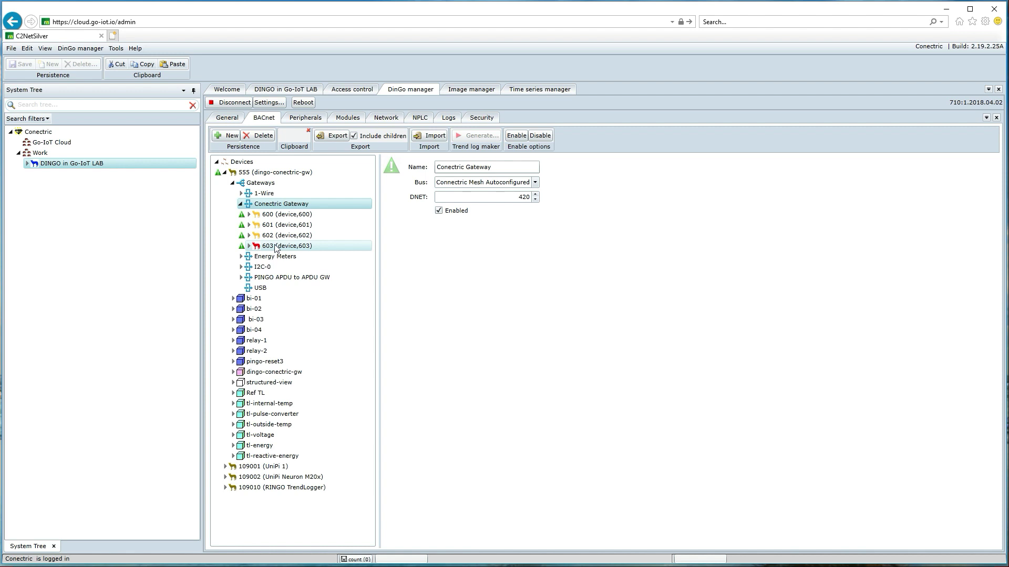
pyautogui.click(276, 247)
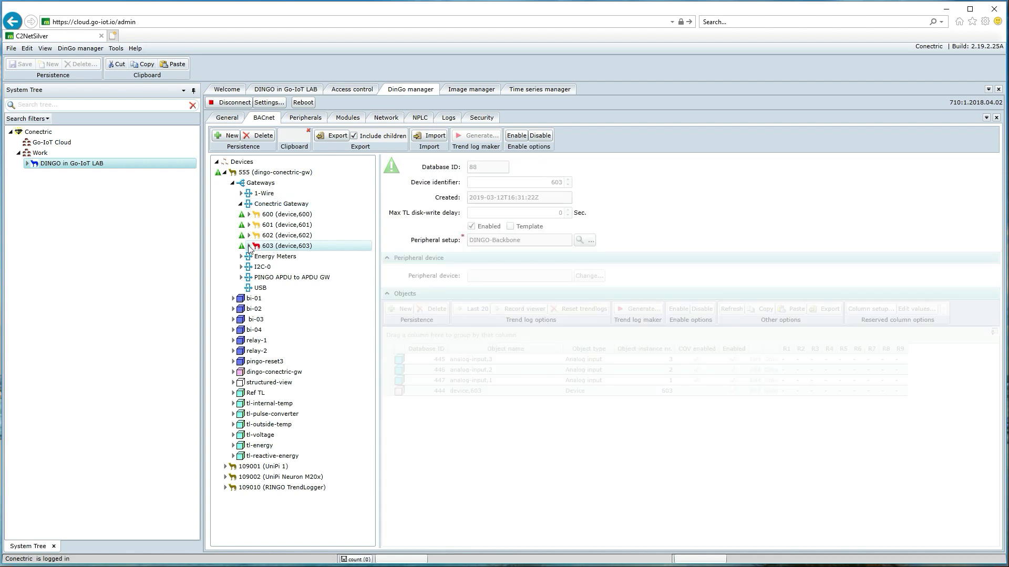
pyautogui.click(249, 245)
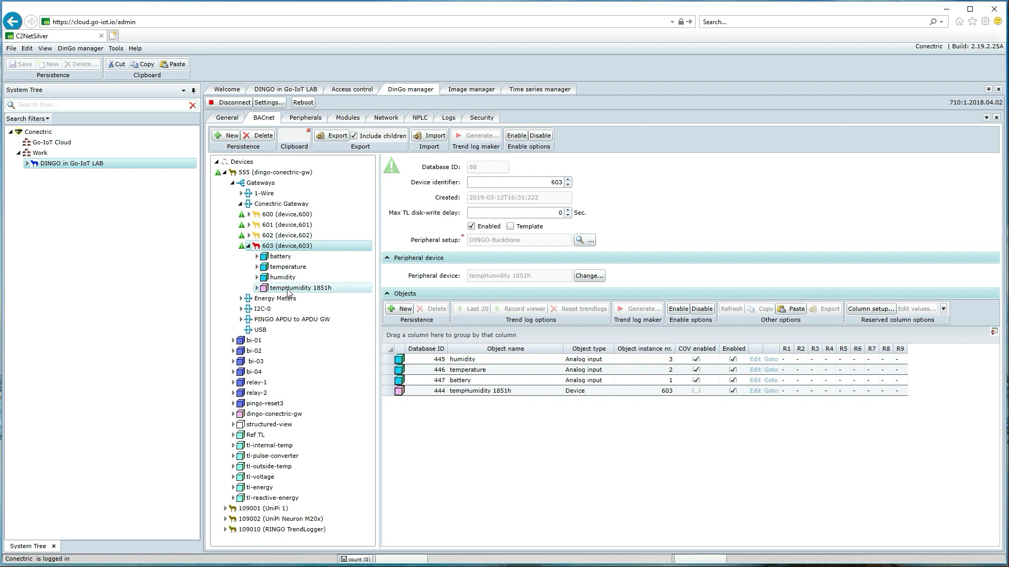
# Refresh device 555 (dingo-conectric-gw) and examine the properties of the tl-tempHumidity 1851h - battery trend log
pyautogui.rightClick(252, 174)
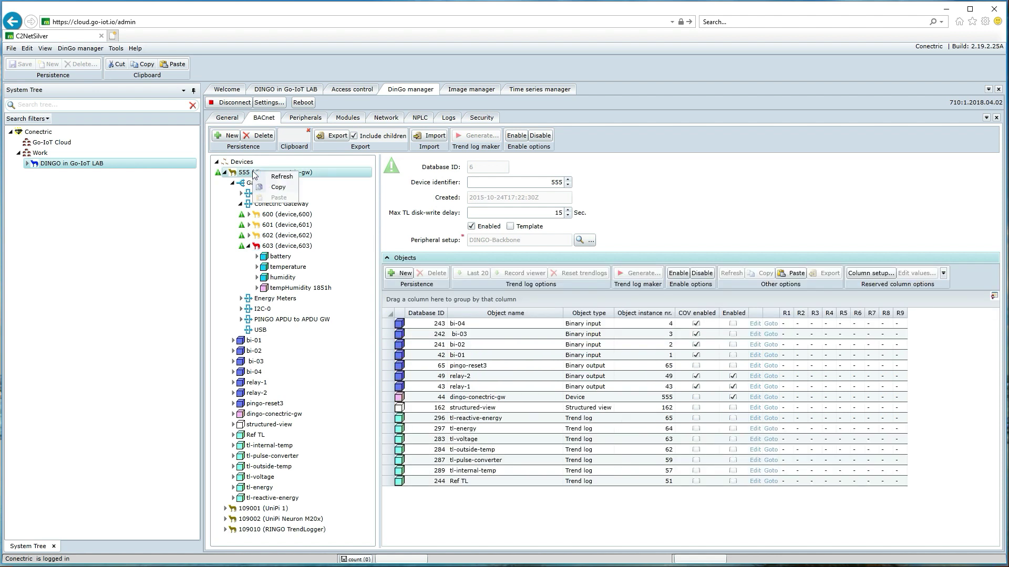
pyautogui.click(283, 177)
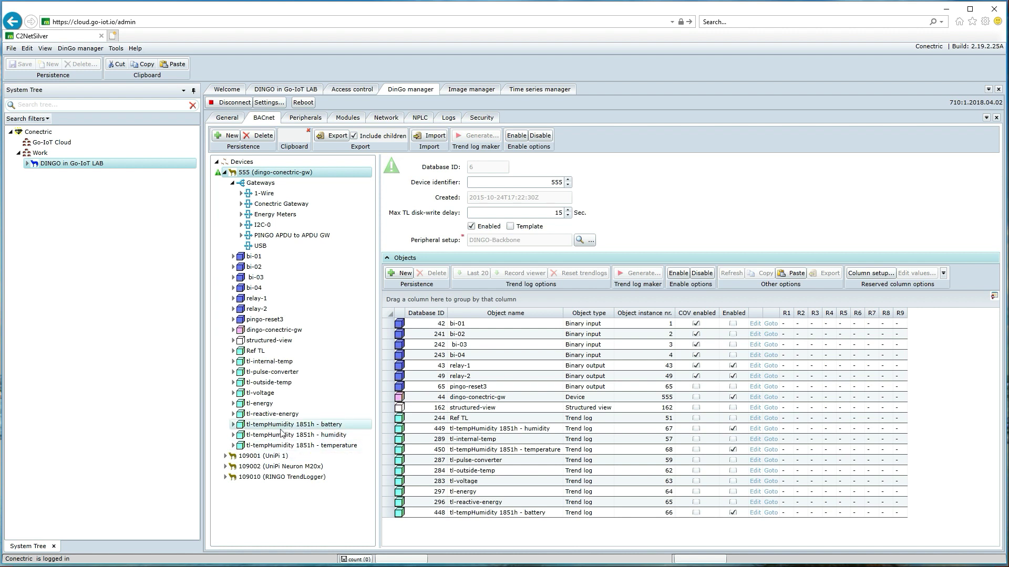
pyautogui.click(325, 425)
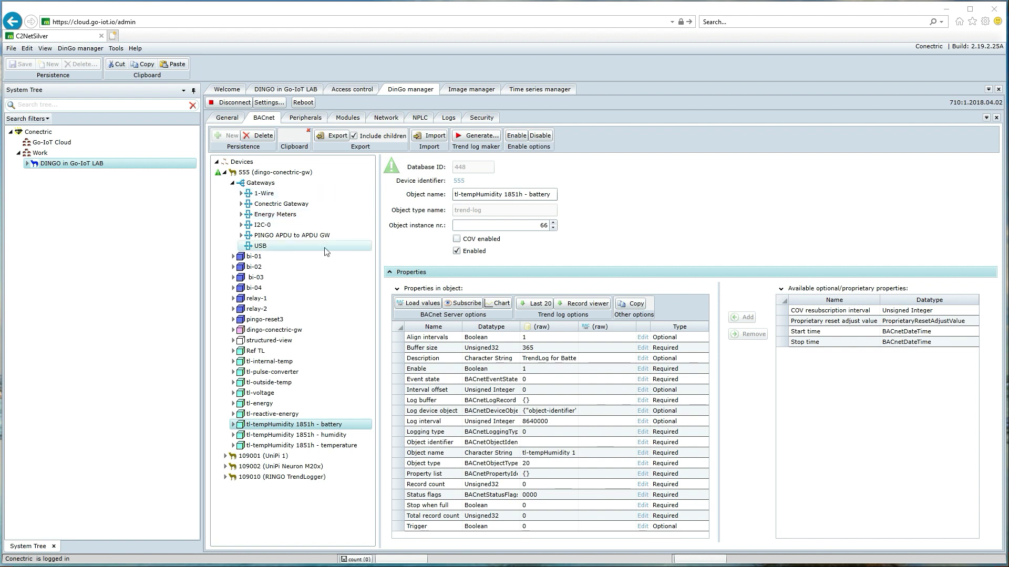
# Refresh device 555 again, expand its Conectric Gateway and review the objects of devices 604 and 605
pyautogui.click(258, 173)
pyautogui.rightClick(259, 174)
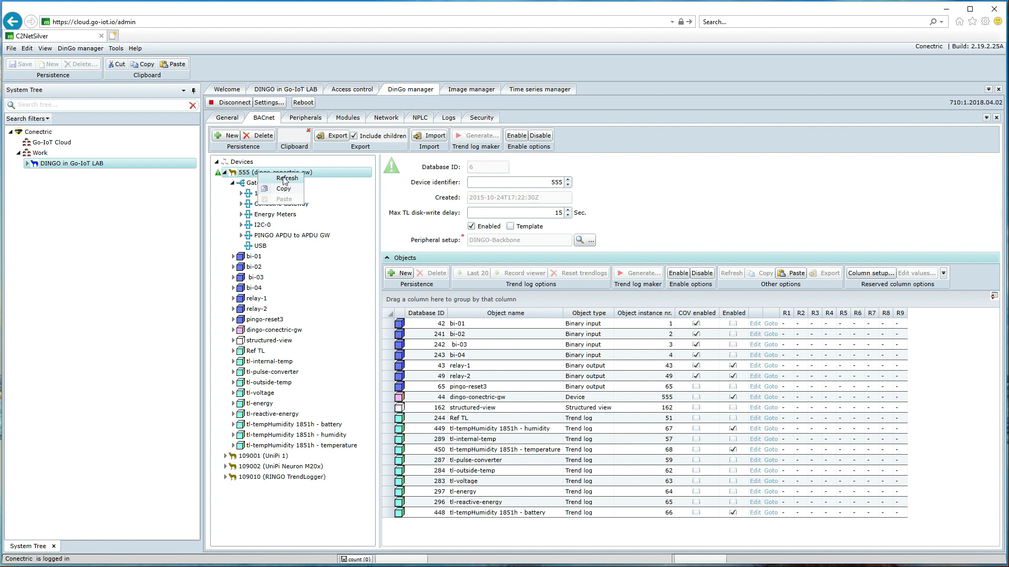
pyautogui.click(284, 179)
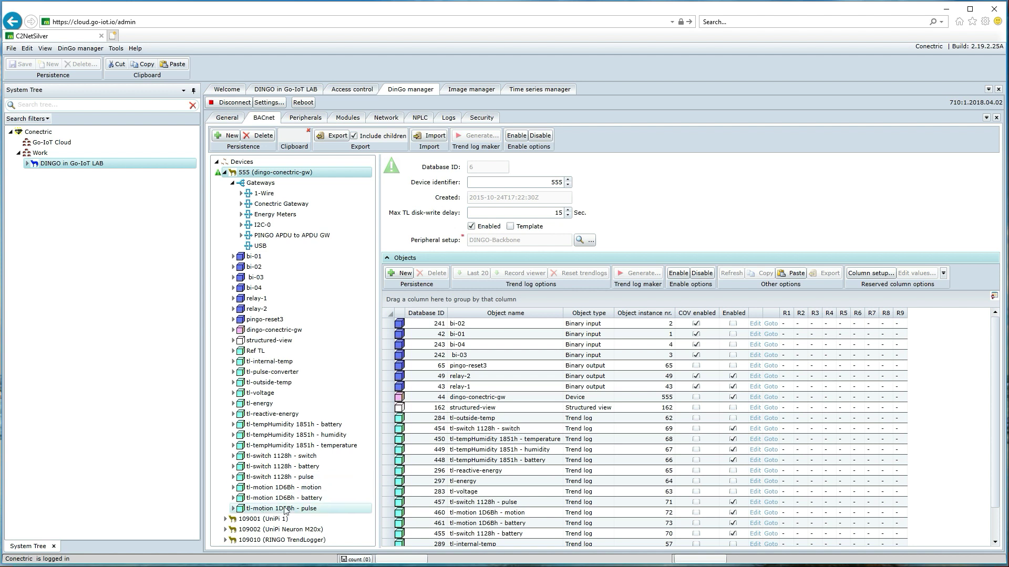
pyautogui.click(241, 204)
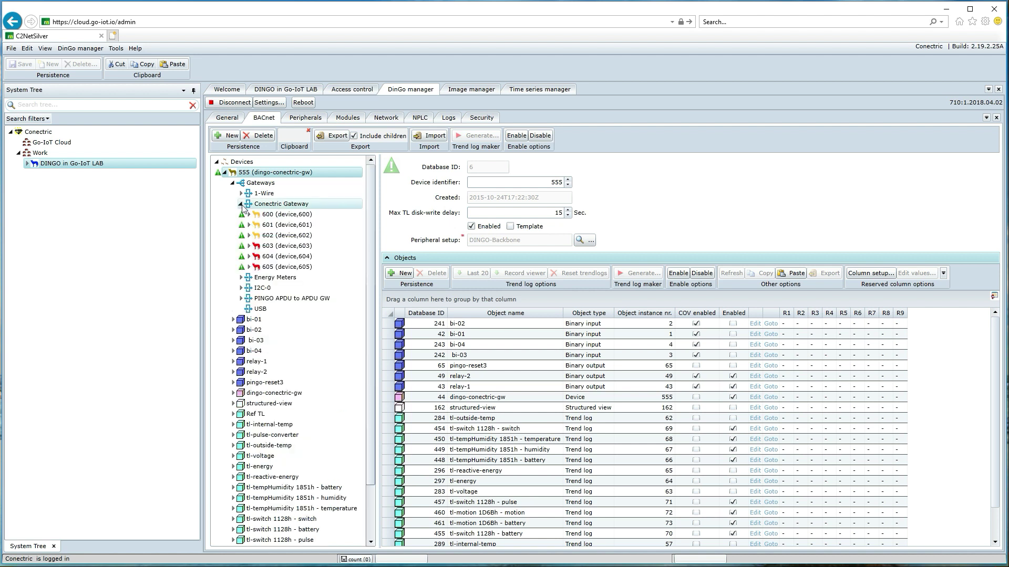
pyautogui.click(282, 256)
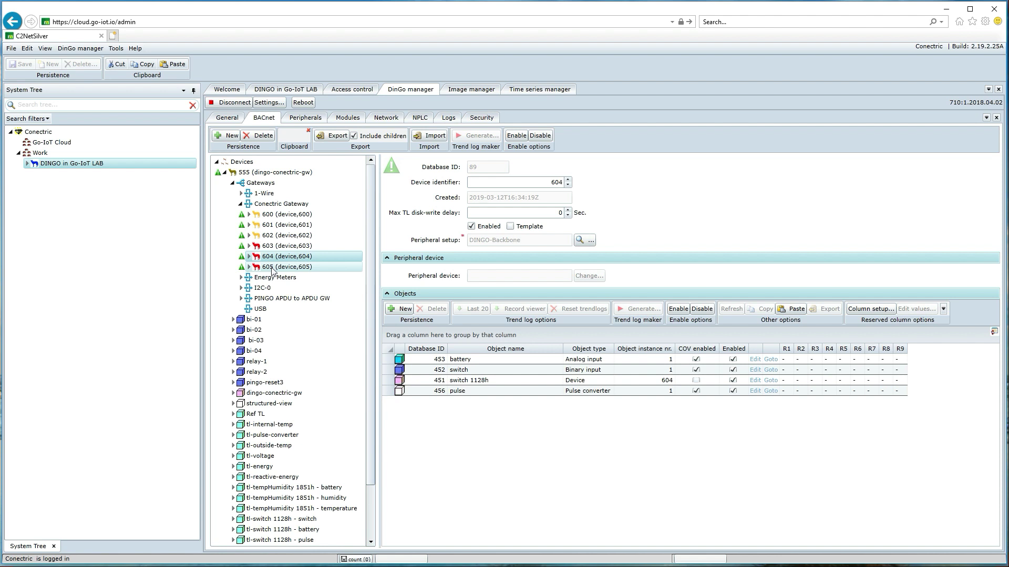
pyautogui.click(271, 268)
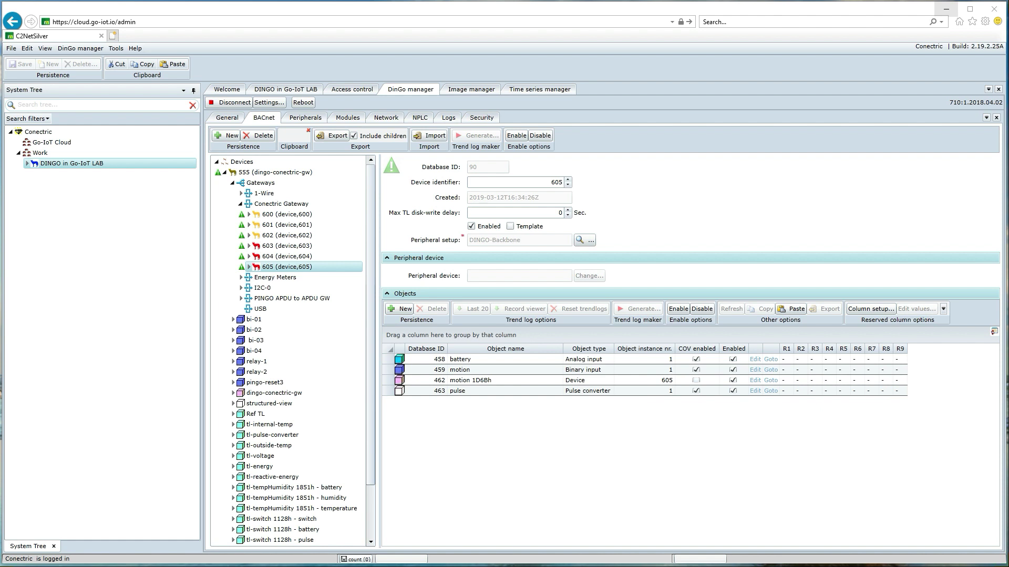
# Switch to Yabe and add a BACnet/IP over UDP connection on port BAC0 with local endpoint 192.168.1.234
pyautogui.click(946, 9)
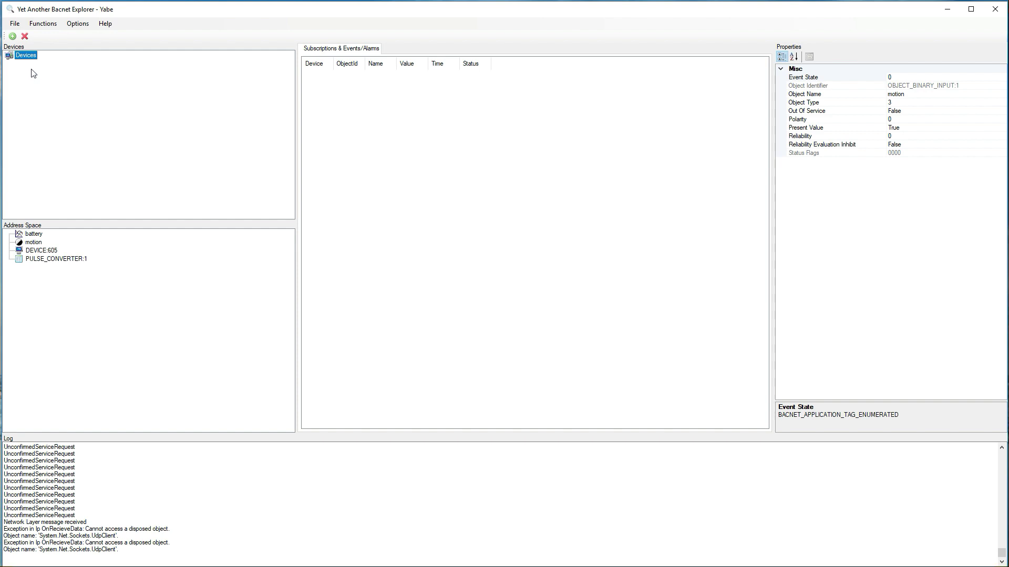
pyautogui.click(12, 36)
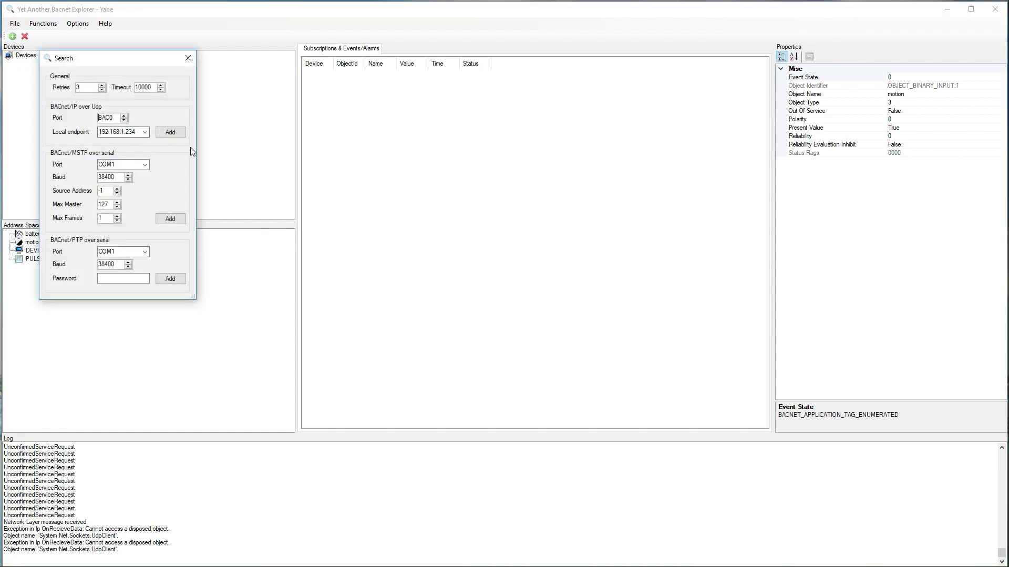
pyautogui.click(170, 132)
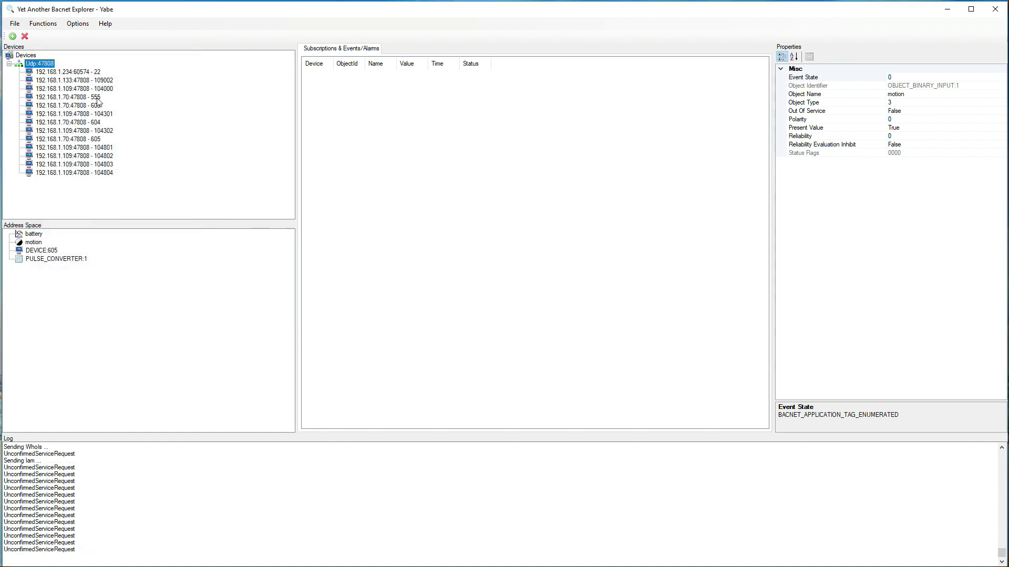
# Read the object lists of BACnet devices 555, 603, 604 and 605
pyautogui.click(68, 97)
pyautogui.click(89, 106)
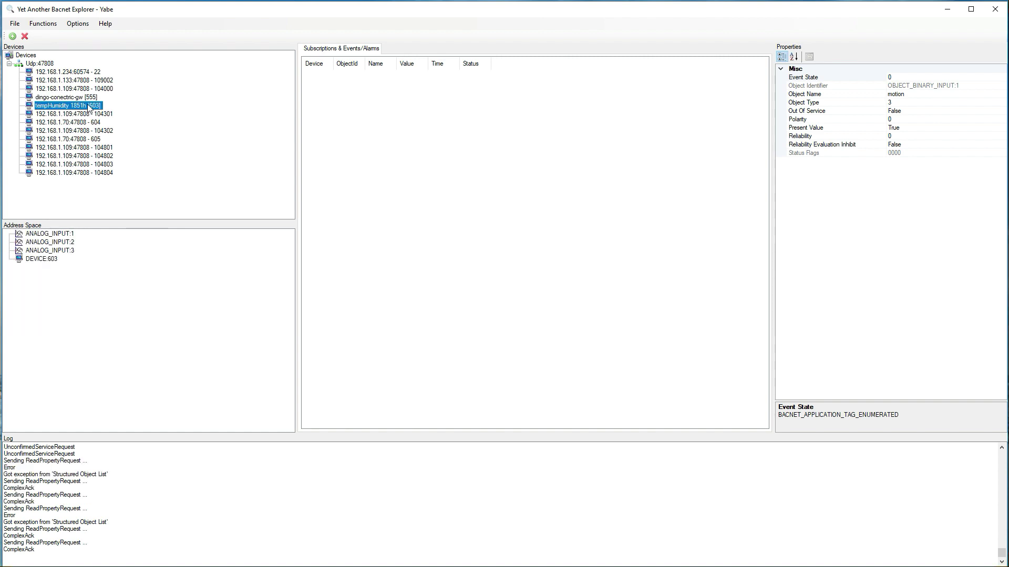
pyautogui.click(94, 123)
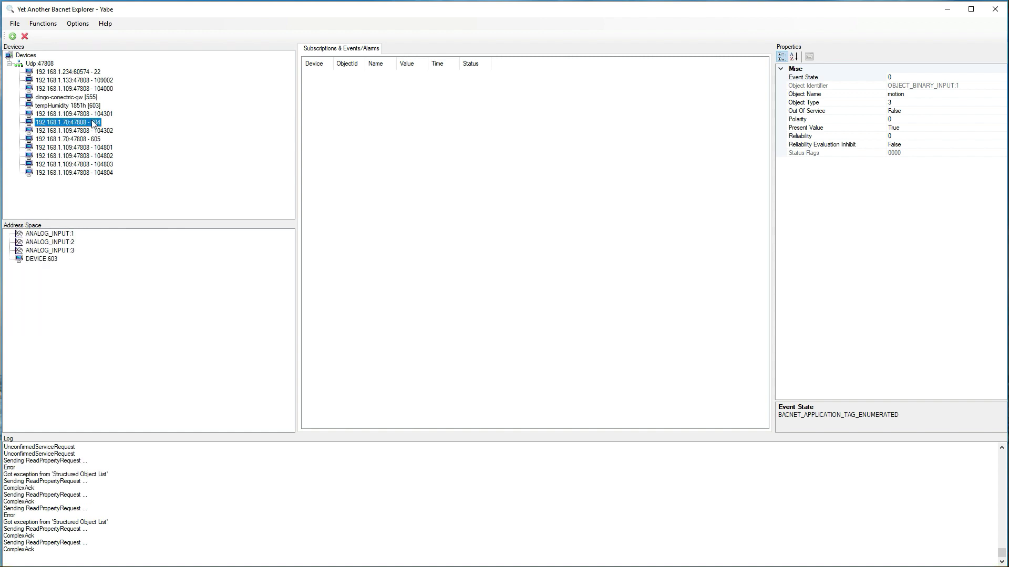
pyautogui.click(84, 139)
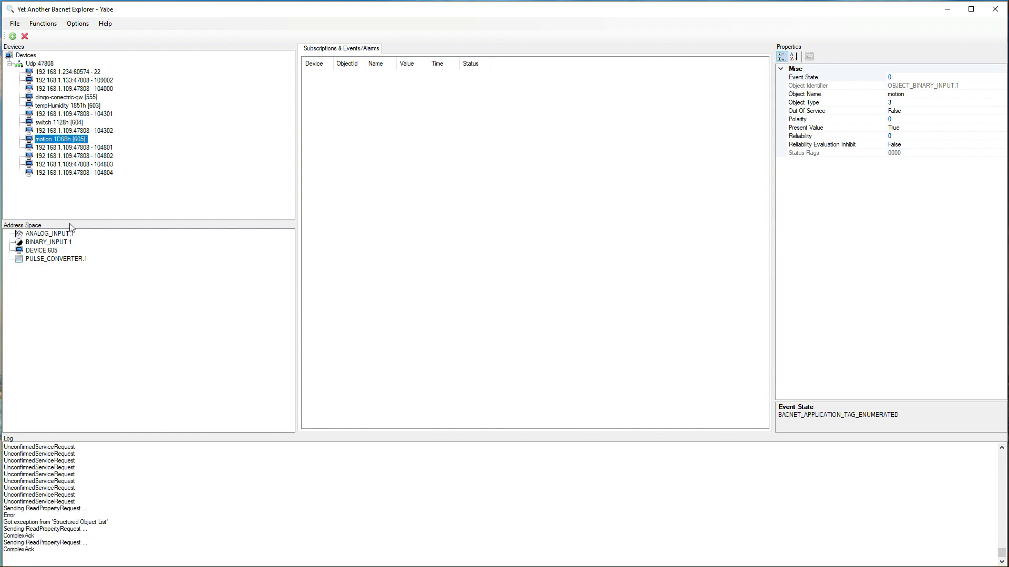
# Read device 605's battery, motion and pulse converter objects, and subscribe to the pulse converter
pyautogui.click(53, 234)
pyautogui.click(40, 244)
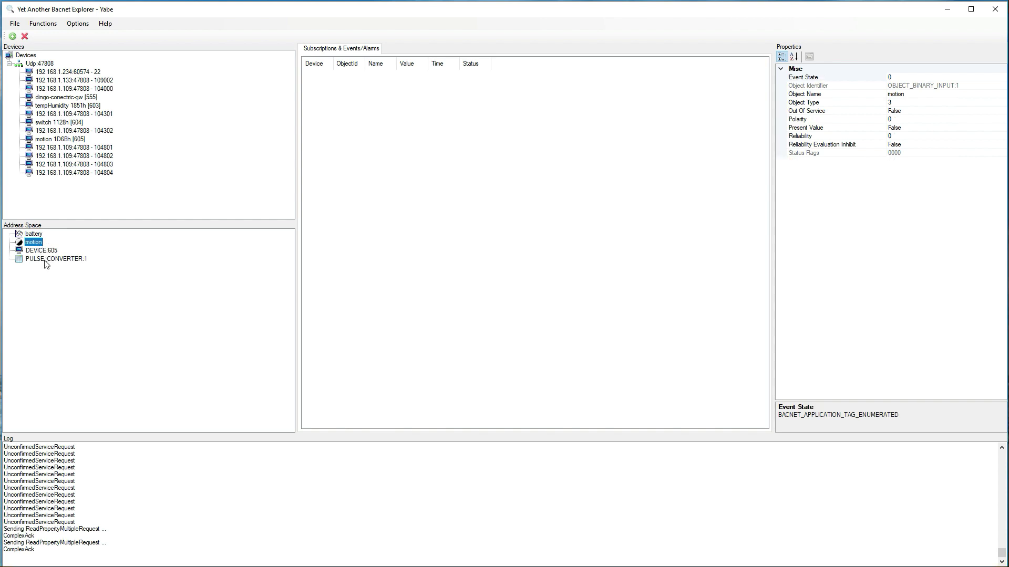
pyautogui.click(46, 264)
pyautogui.rightClick(34, 259)
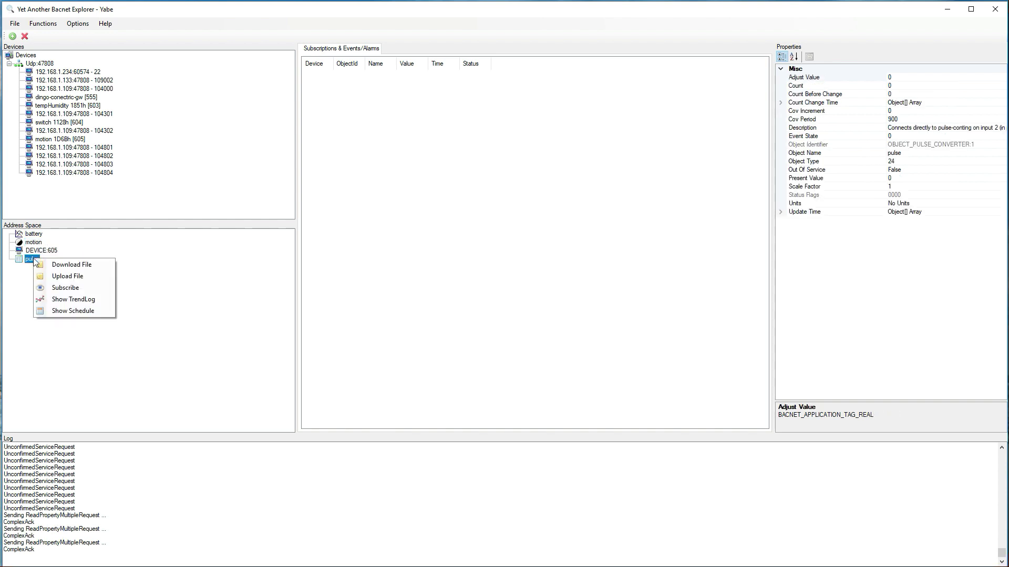
pyautogui.click(77, 290)
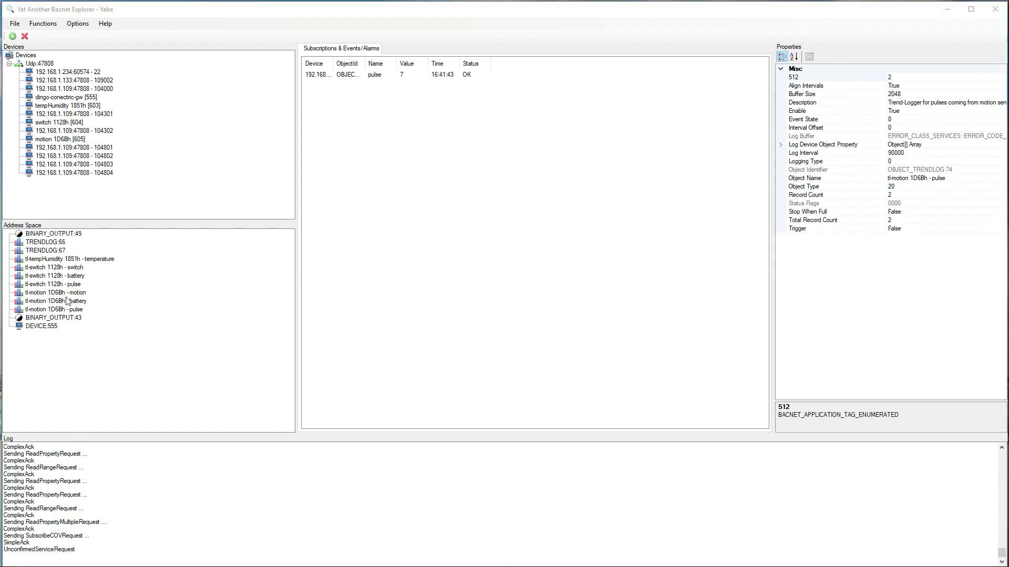
# Show the trend log of tl-switch 1128h - switch, widen its window to read the full timestamps, and close it
pyautogui.click(52, 269)
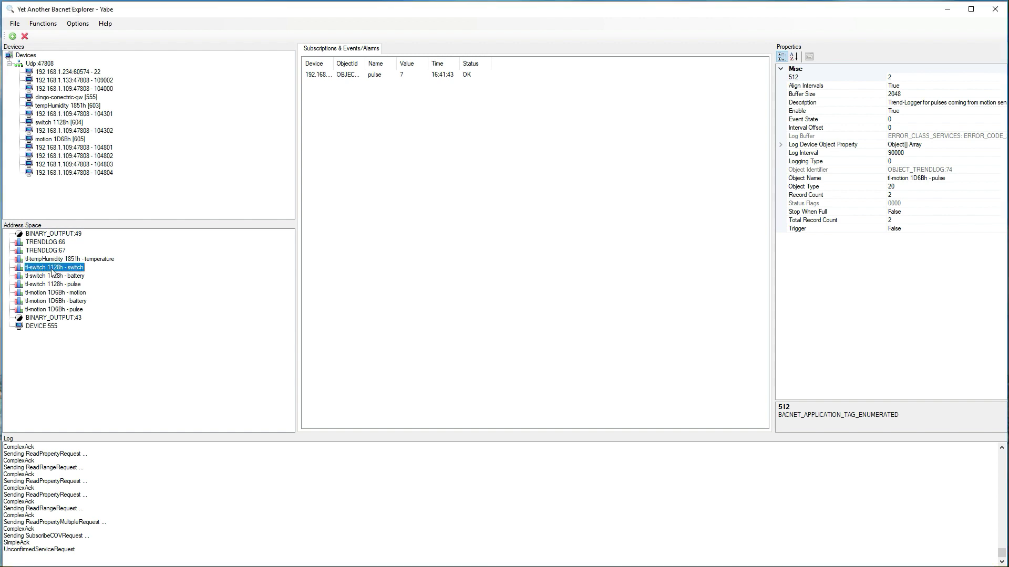
pyautogui.rightClick(52, 271)
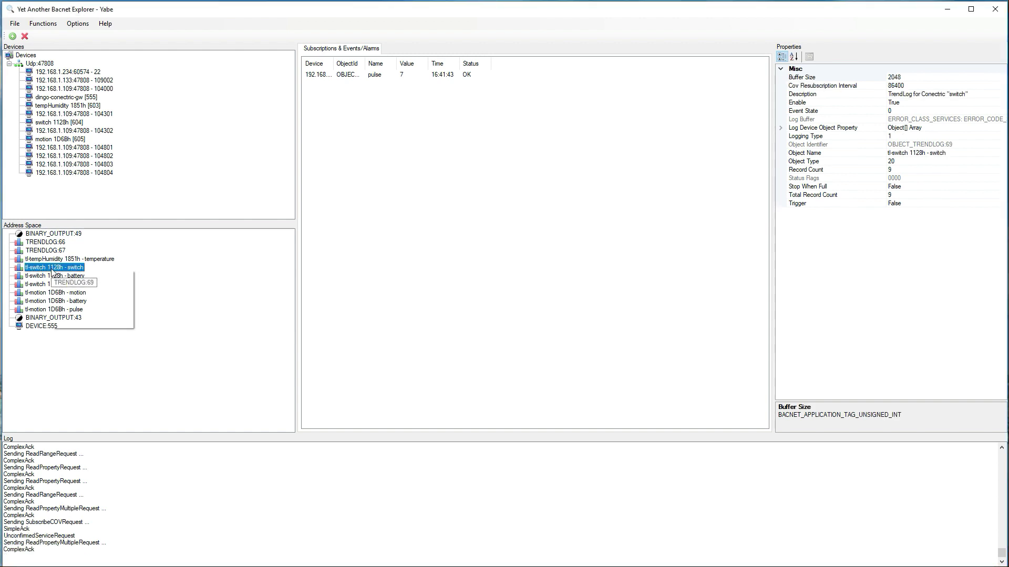
pyautogui.click(86, 313)
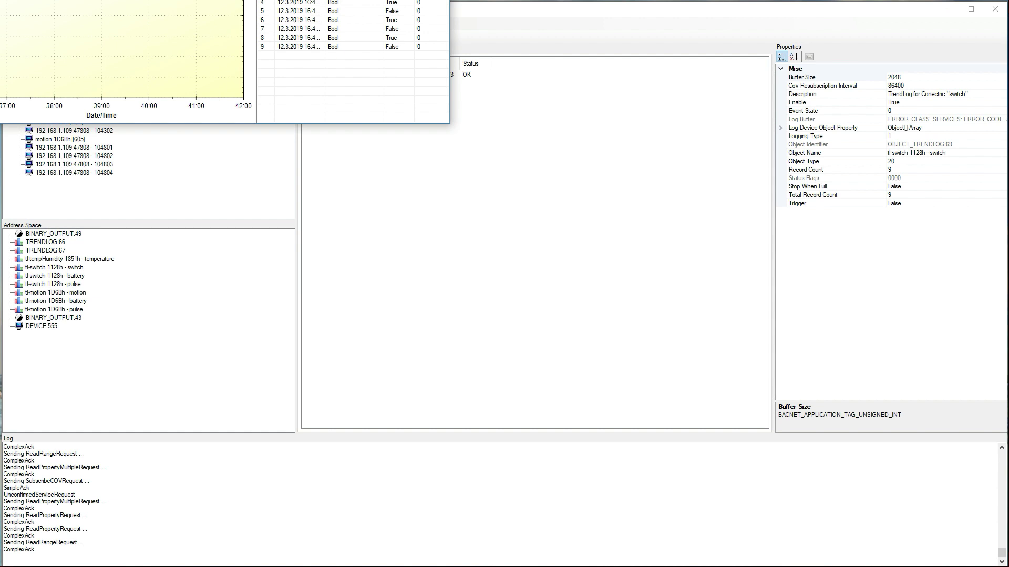
pyautogui.moveTo(450, 4); pyautogui.dragTo(624, 6)
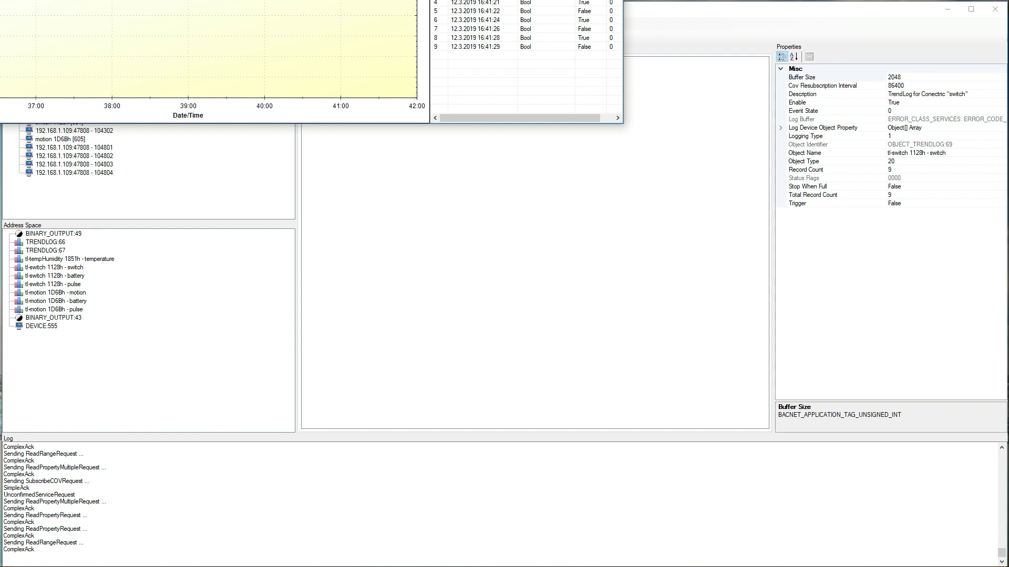
pyautogui.hotkey('alt', 'F4')
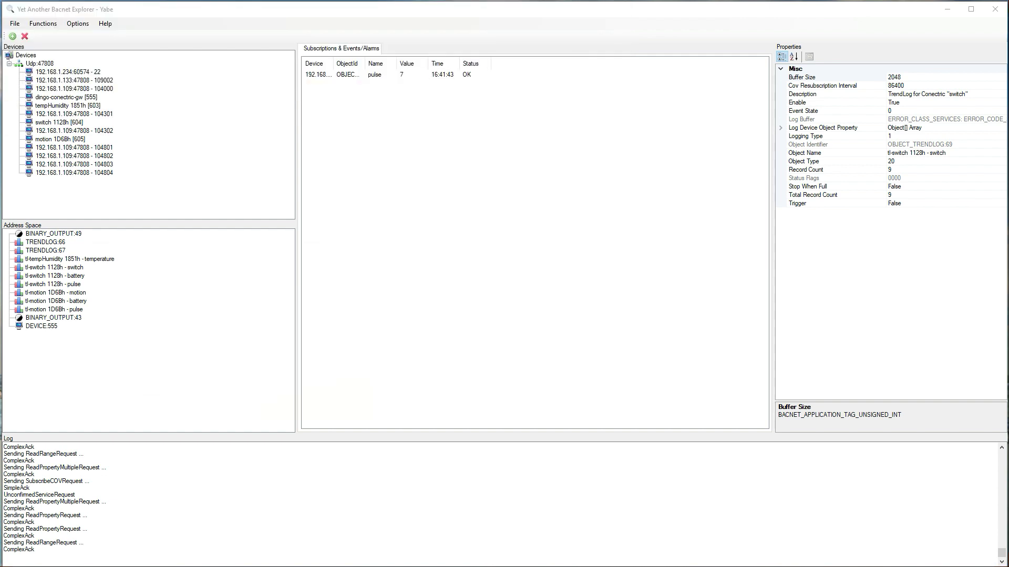
# Switch back to the DINGO gateway's modules and review the TrendLog Pusher To Go-IoT Cloud app's log file and FTP properties
pyautogui.click(948, 9)
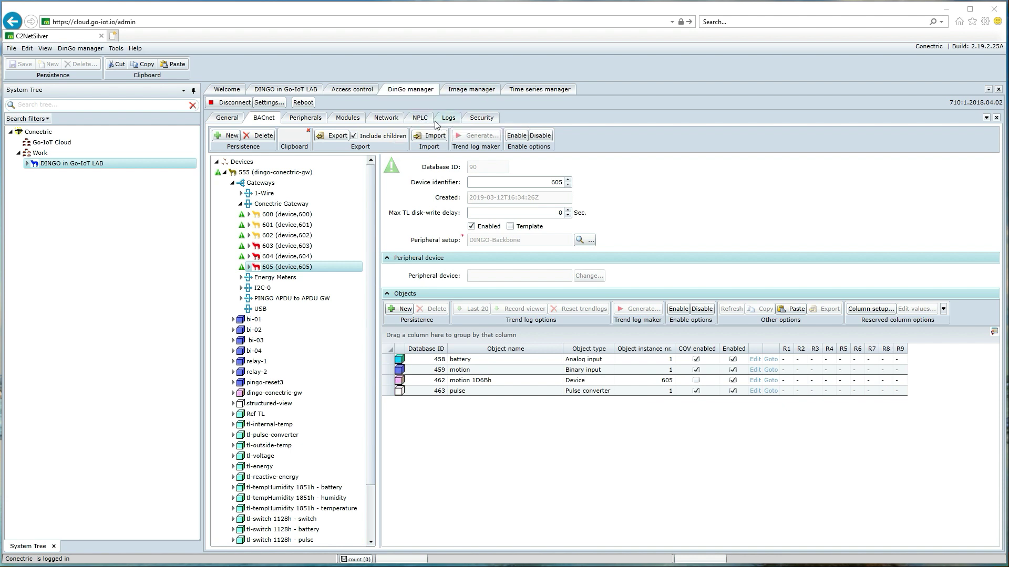
pyautogui.click(348, 118)
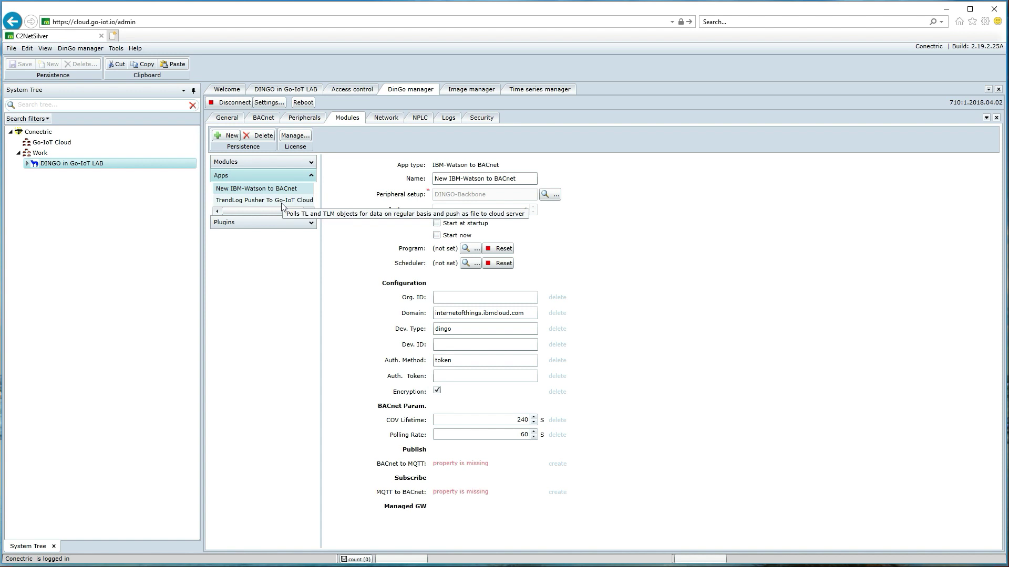
pyautogui.click(282, 201)
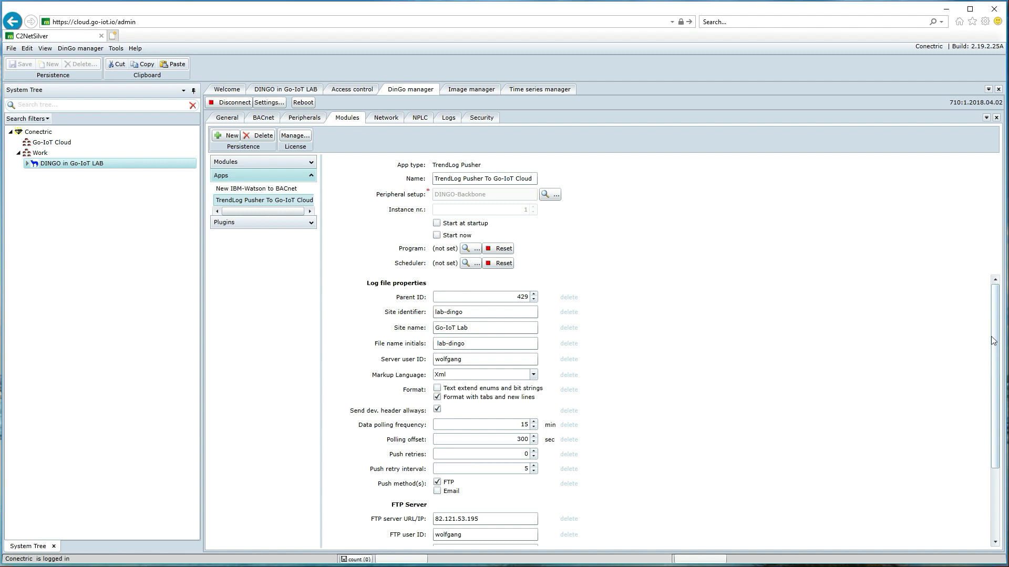
pyautogui.moveTo(993, 340); pyautogui.dragTo(1000, 496)
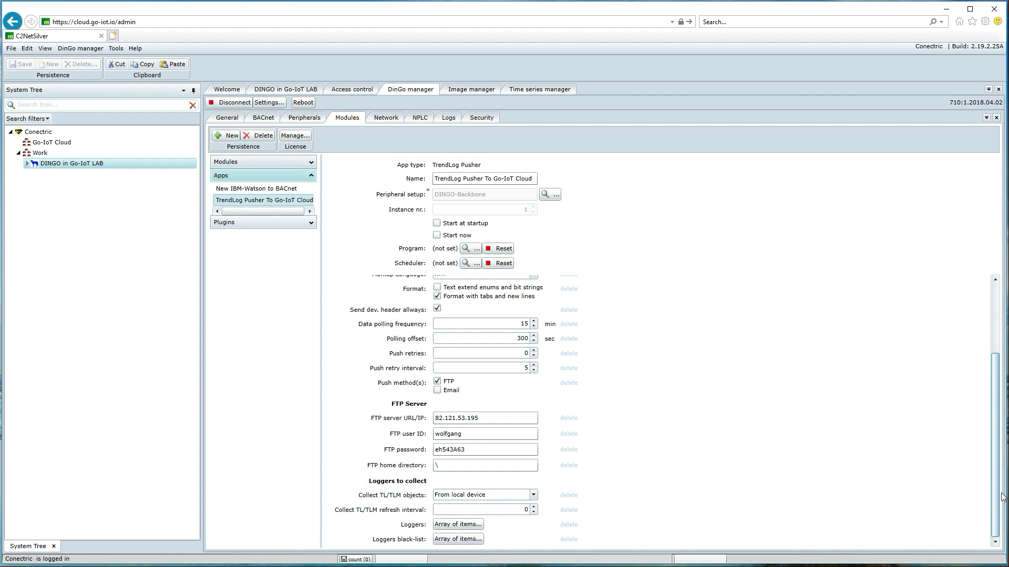
# Review the TrendLog Pusher's source options for collecting TL/TLM objects, its polling offset and its Start at startup option
pyautogui.click(534, 496)
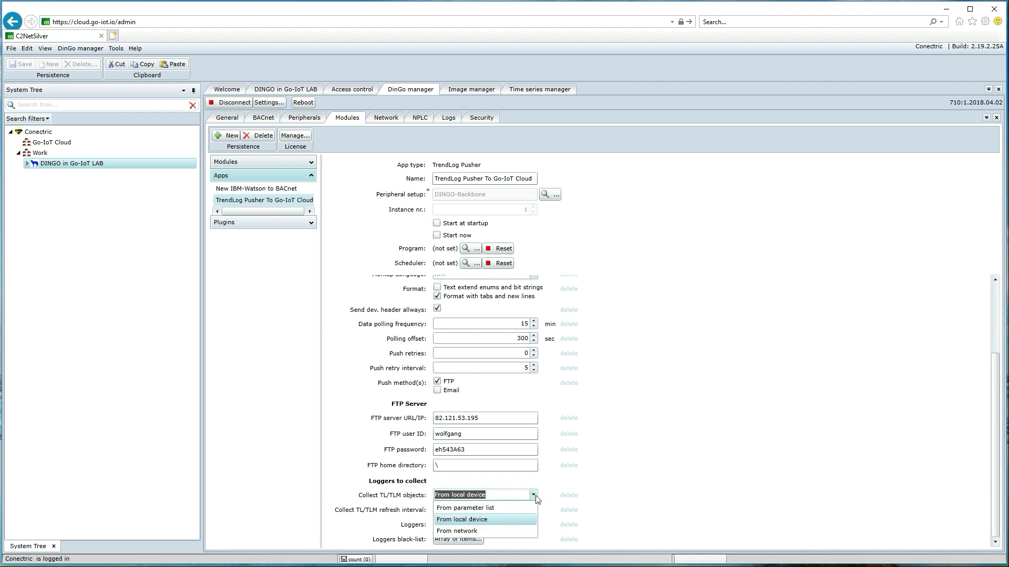
pyautogui.click(535, 496)
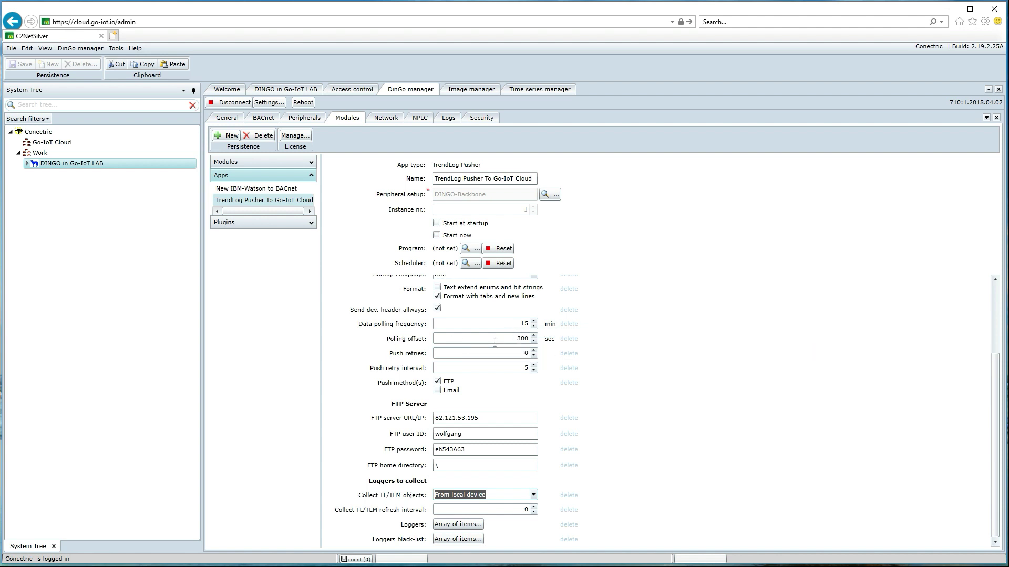
pyautogui.doubleClick(522, 339)
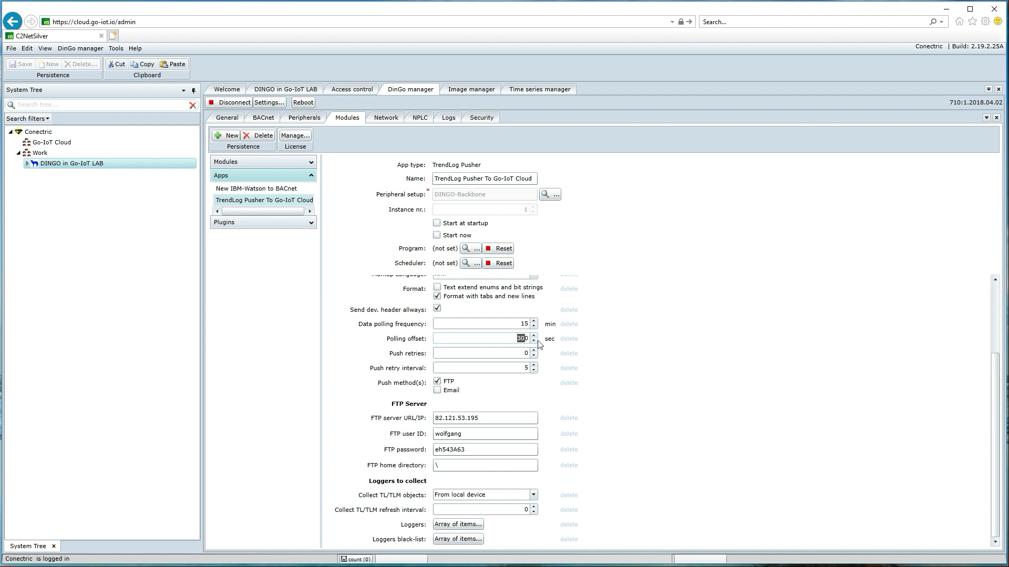
pyautogui.scroll(2, 712, 283)
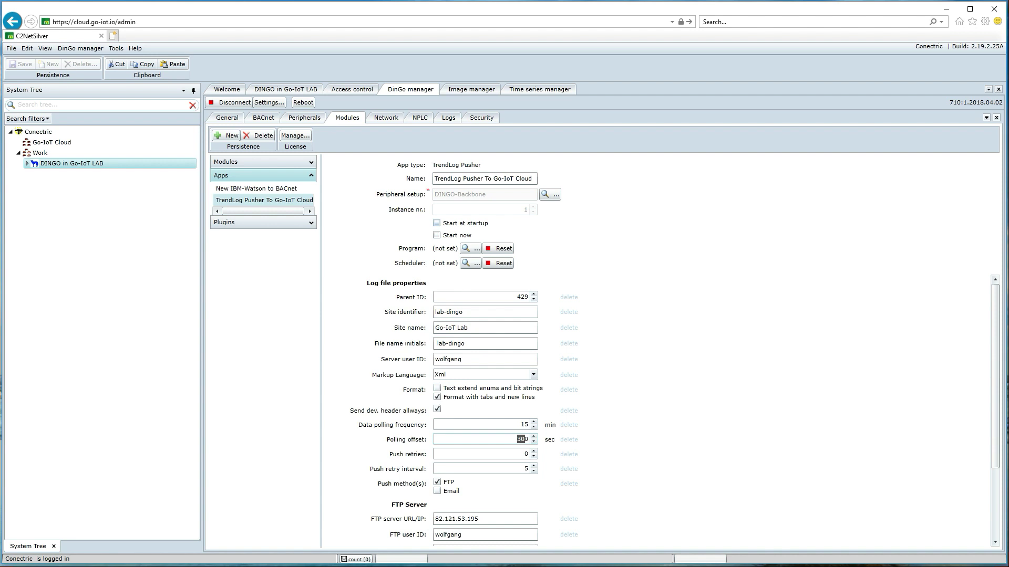
pyautogui.click(436, 225)
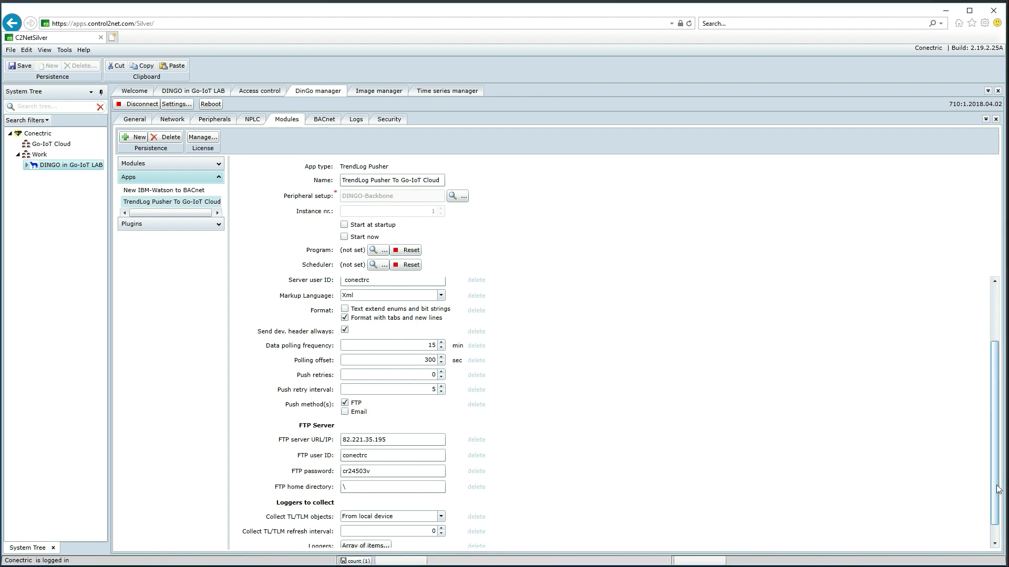
# Review the pusher's polling and push settings, read through its Loggers array of trend log objects, and close the array
pyautogui.scroll(-1, 998, 489)
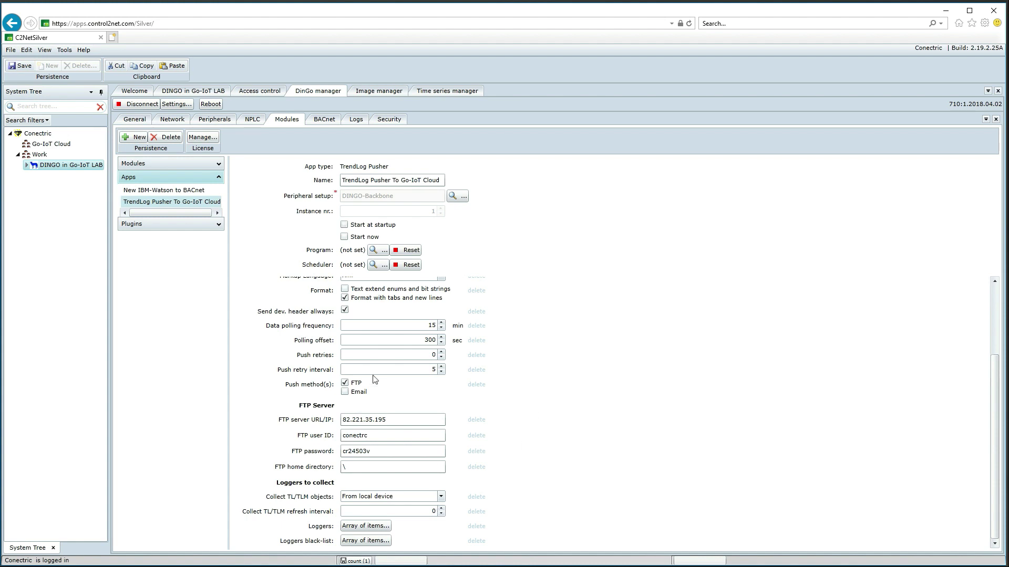
pyautogui.moveTo(356, 370)
pyautogui.moveTo(360, 326)
pyautogui.moveTo(379, 530)
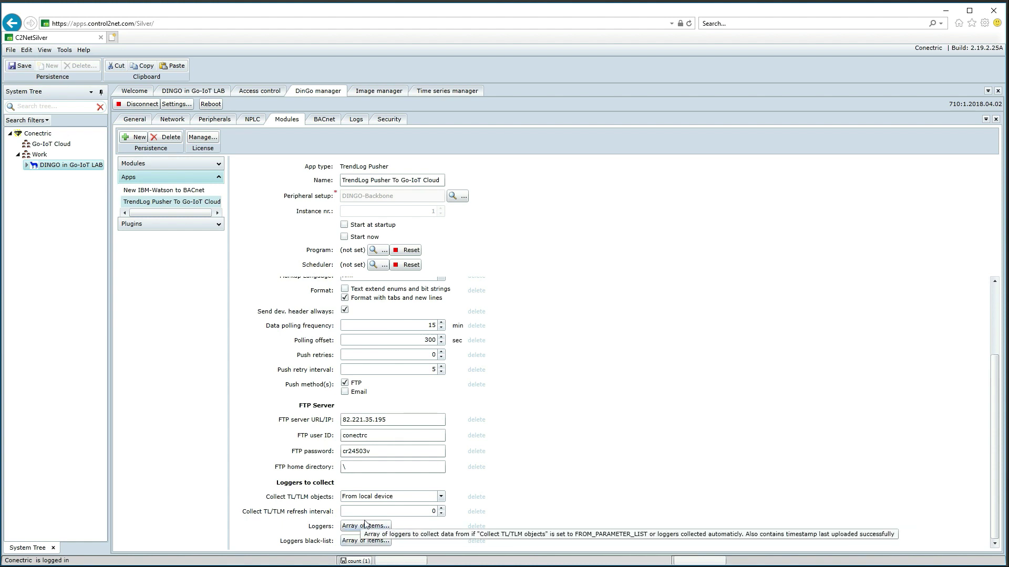
pyautogui.click(366, 527)
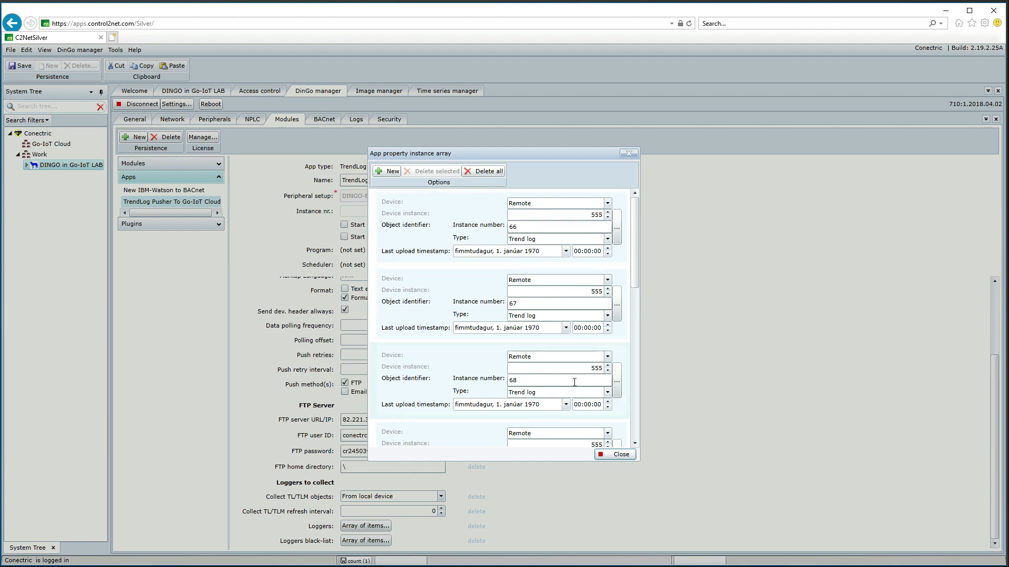
pyautogui.click(635, 442)
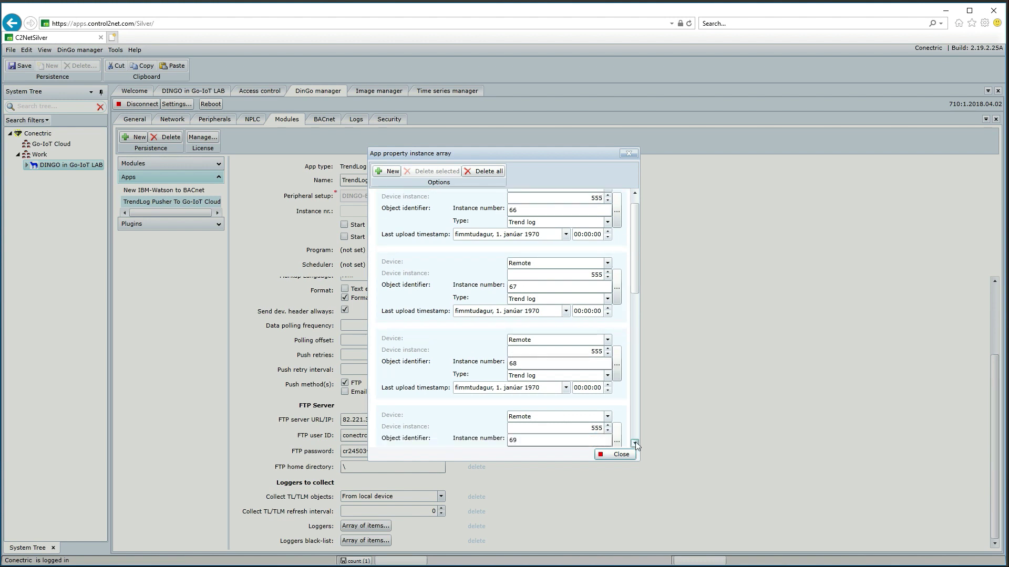
pyautogui.moveTo(635, 442)
pyautogui.mouseDown()
pyautogui.moveTo(638, 352)
pyautogui.moveTo(620, 453)
pyautogui.mouseUp()
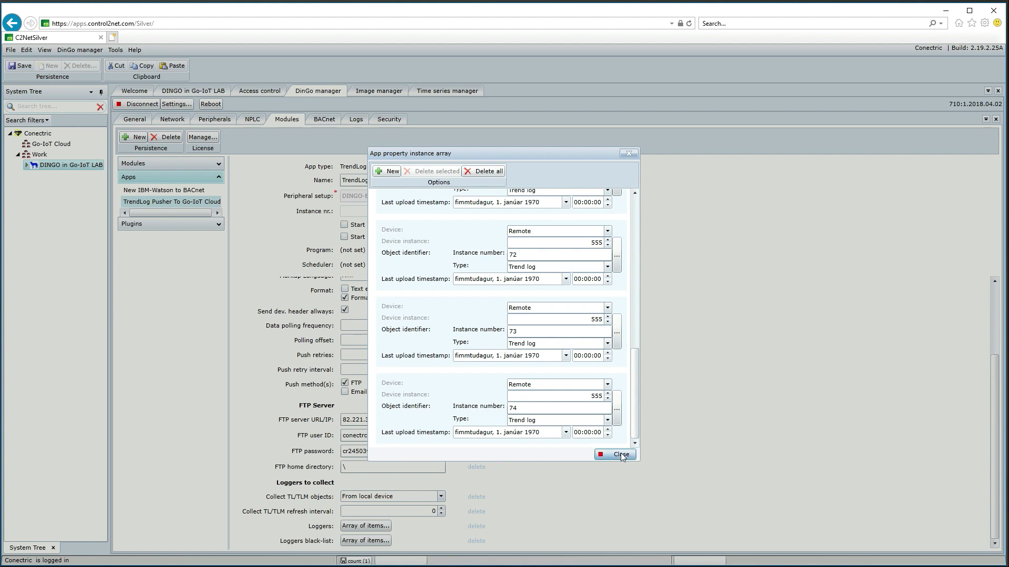
pyautogui.click(619, 453)
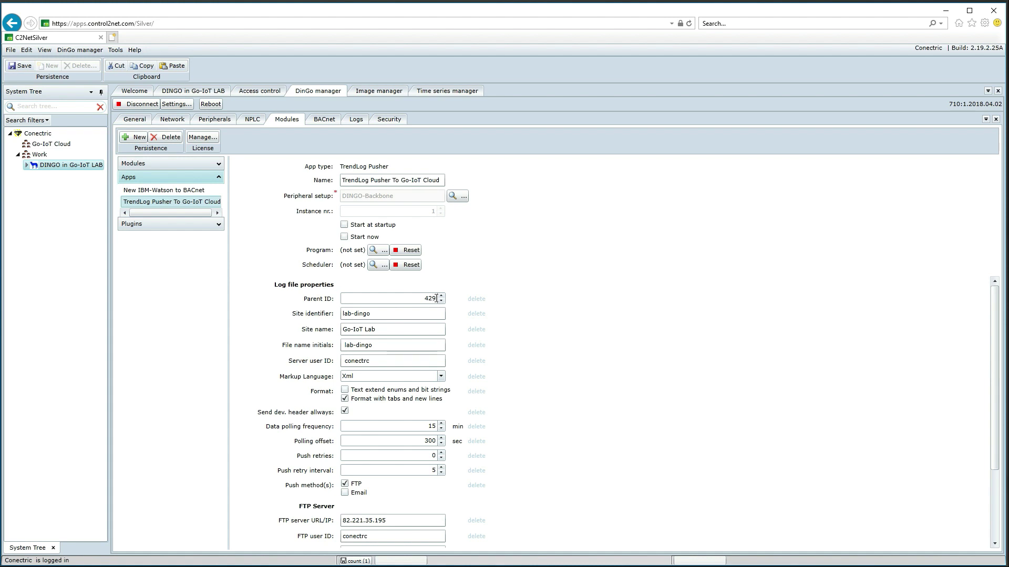
# Open the Go-IoT Cloud group to check its Group ID against the pusher's Parent ID, and refresh the group
pyautogui.click(40, 145)
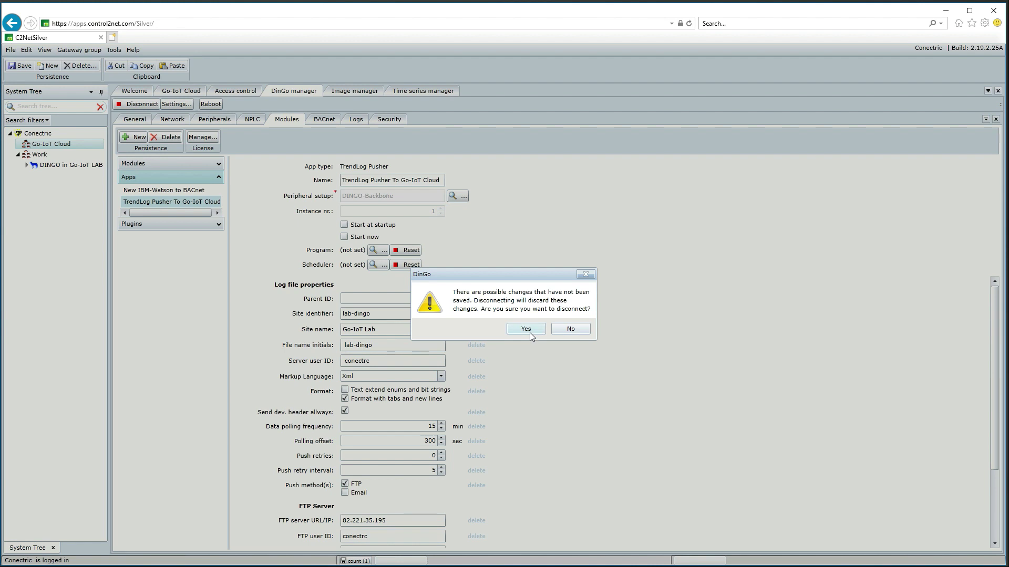
pyautogui.click(571, 331)
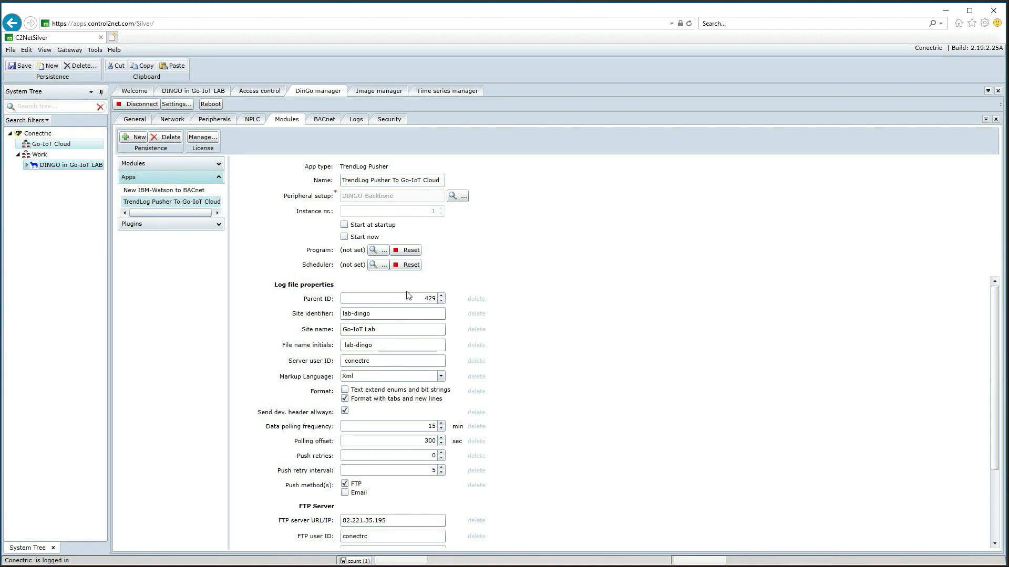
pyautogui.click(40, 146)
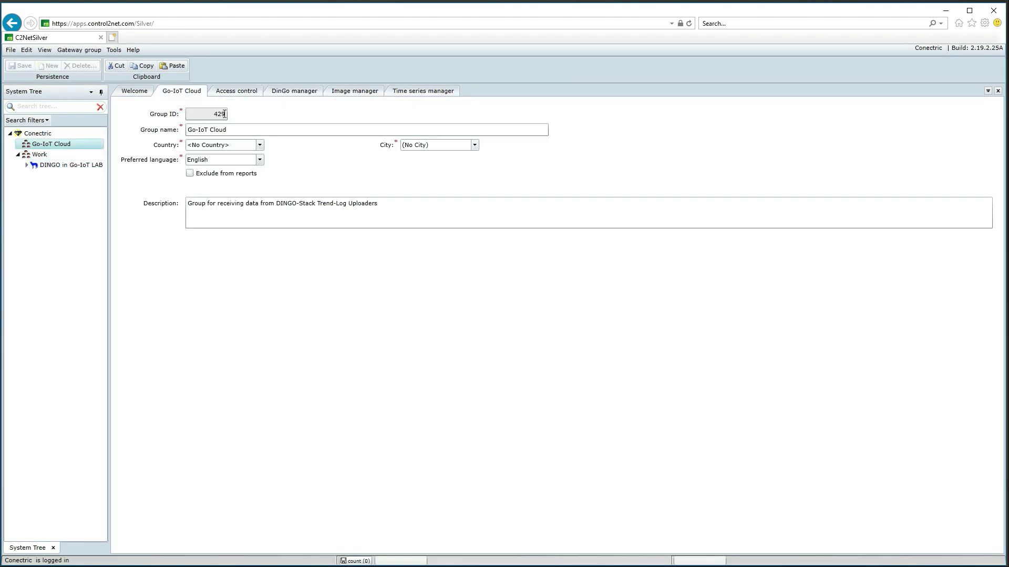
pyautogui.rightClick(47, 149)
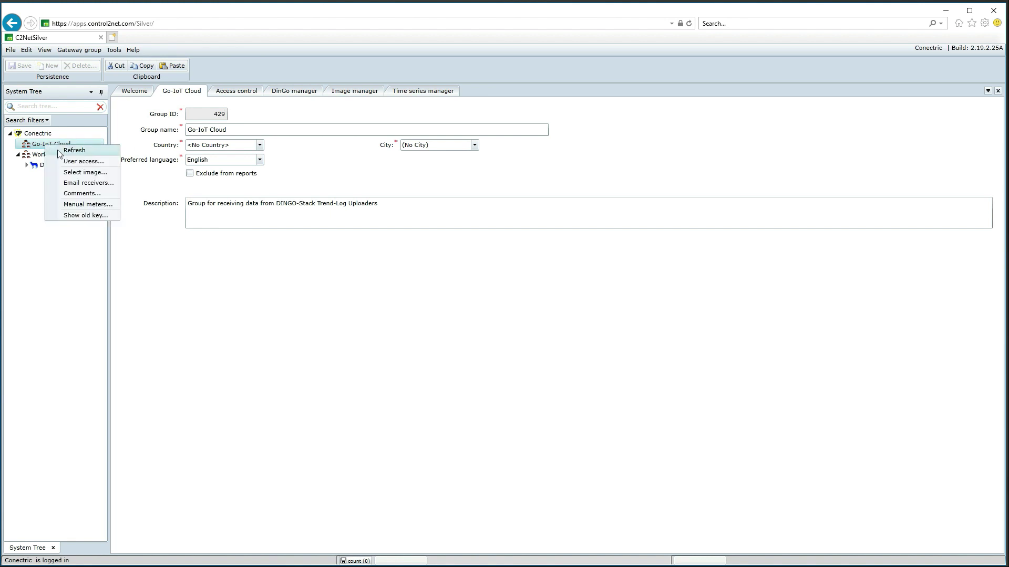
pyautogui.click(70, 151)
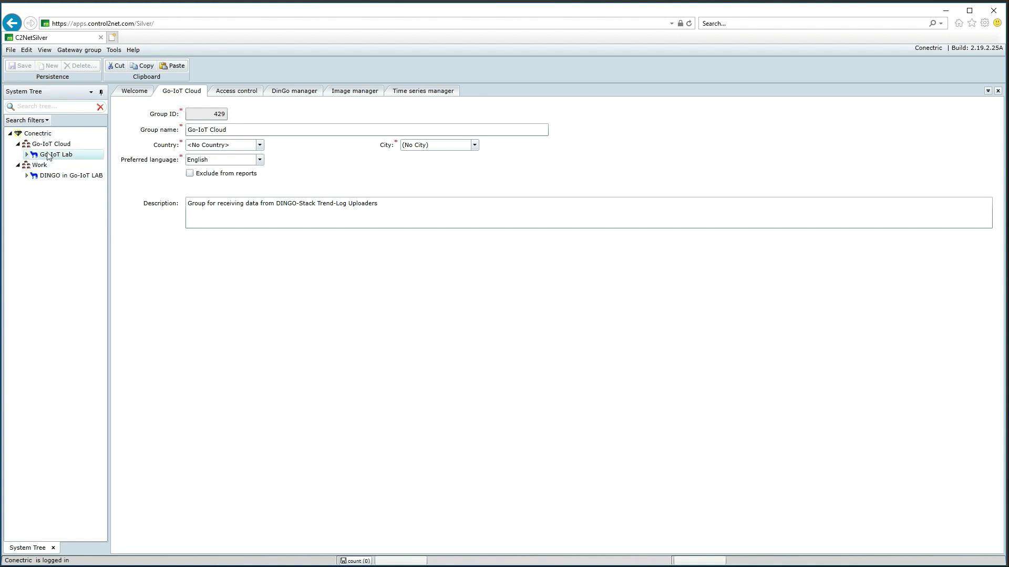
# Expand Go-IoT Lab and its Meters under the Go-IoT Cloud group, and widen the system tree to show the full meter names
pyautogui.click(54, 154)
pyautogui.click(26, 155)
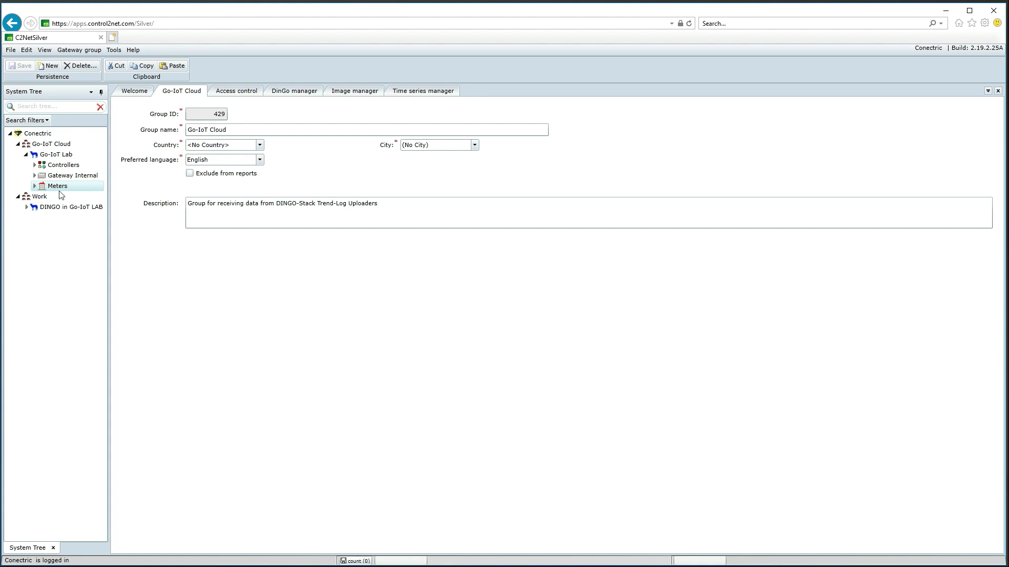
pyautogui.click(58, 188)
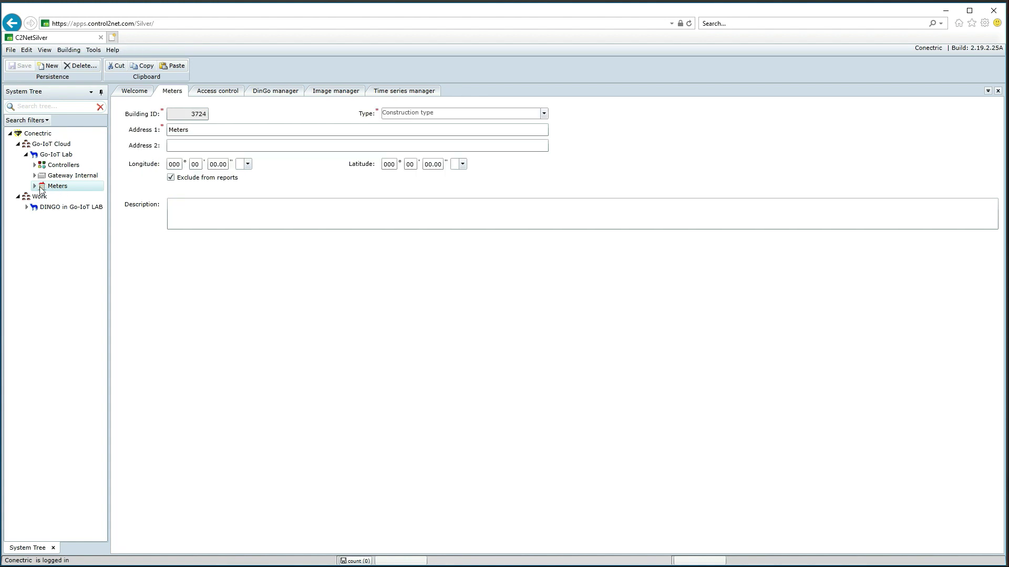
pyautogui.click(34, 187)
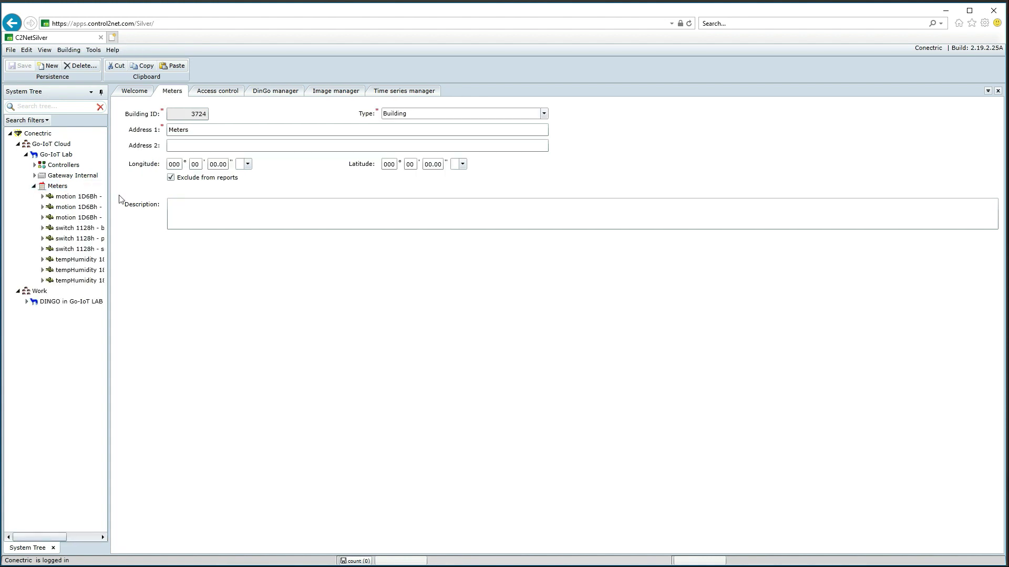
pyautogui.moveTo(108, 194); pyautogui.dragTo(200, 198)
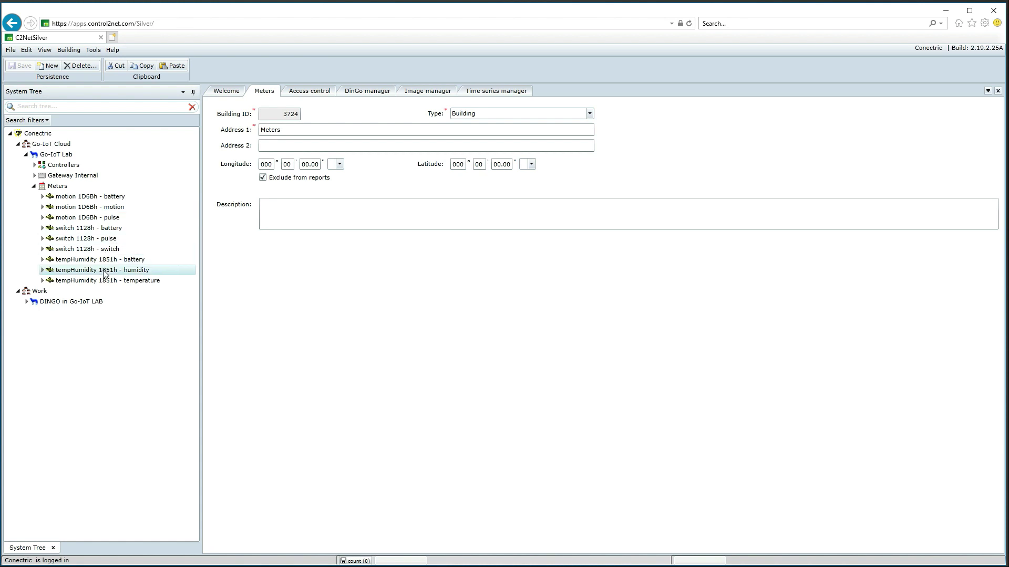
# Retrieve the time series values of the tempHumidity 1851h - humidity log data, read them, and close the values editor
pyautogui.click(42, 271)
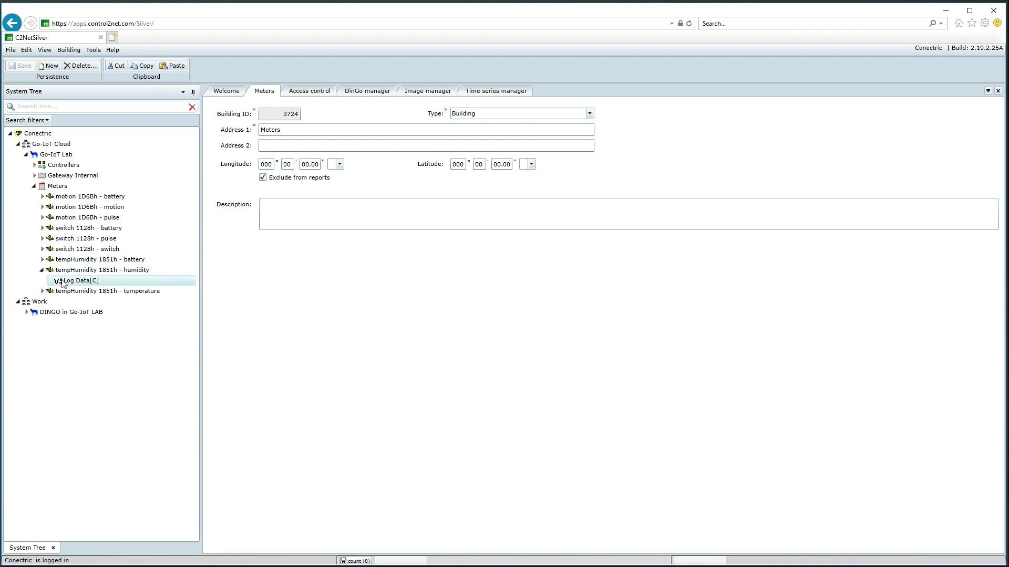
pyautogui.click(62, 282)
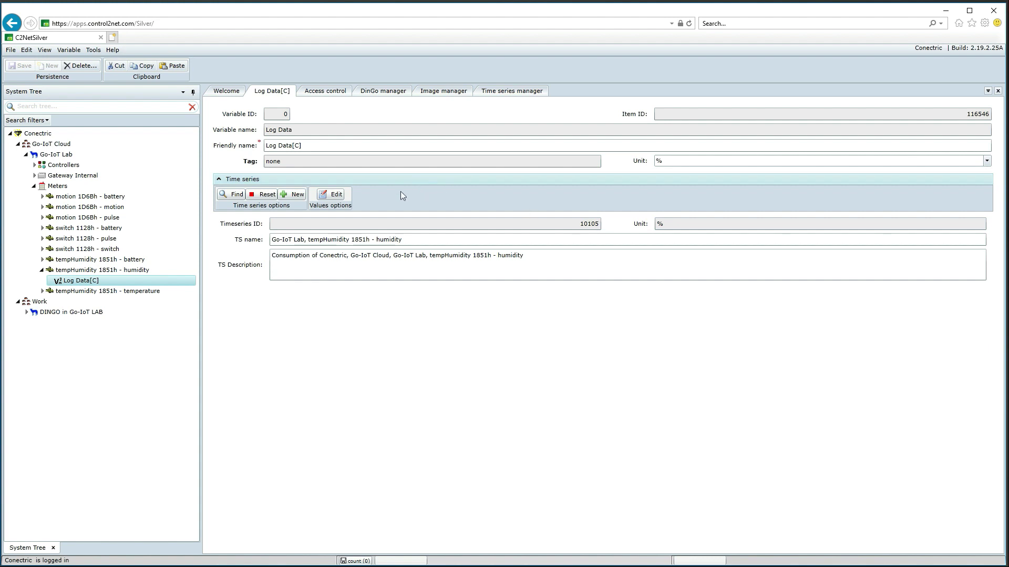
pyautogui.click(335, 198)
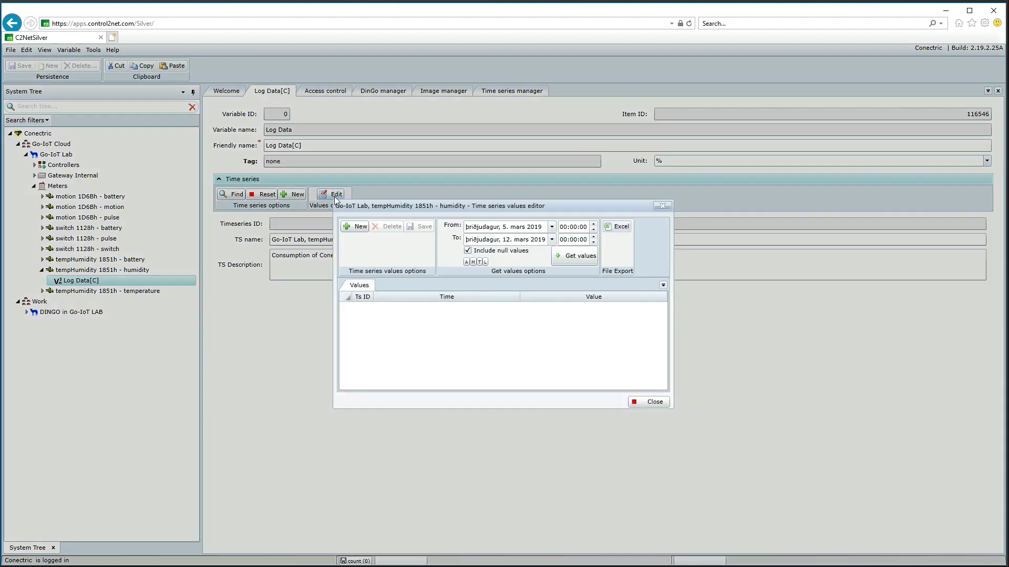
pyautogui.click(582, 256)
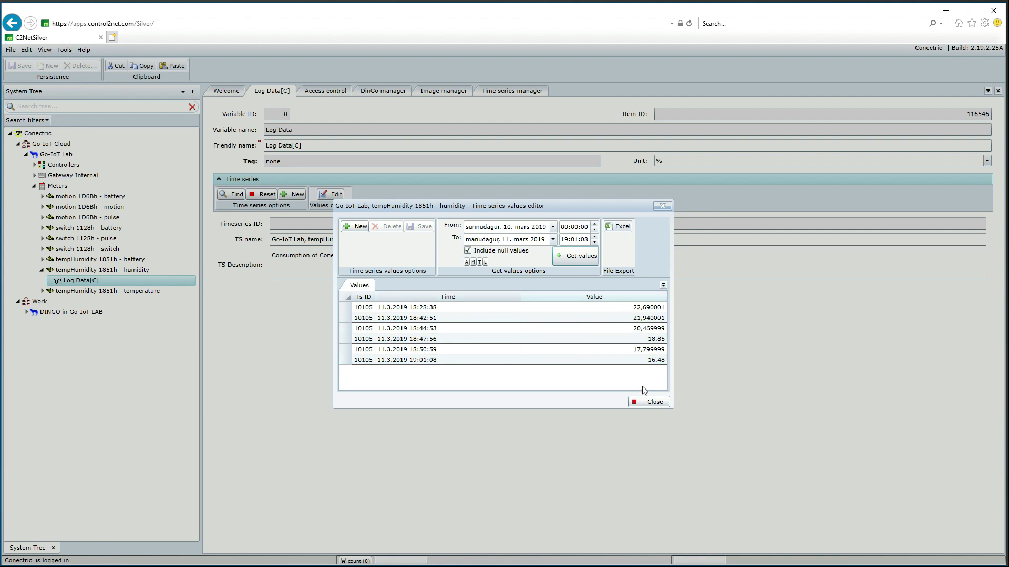
pyautogui.click(652, 403)
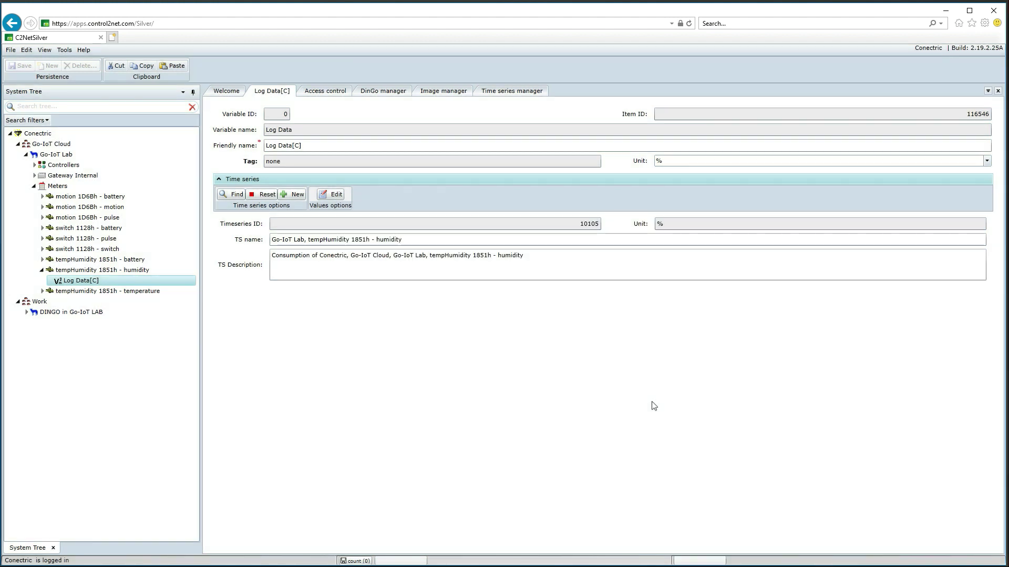
# Retrieve the time series values of the switch 1128h - pulse log data, read the latest intervals, and close the values editor
pyautogui.doubleClick(79, 239)
pyautogui.click(79, 249)
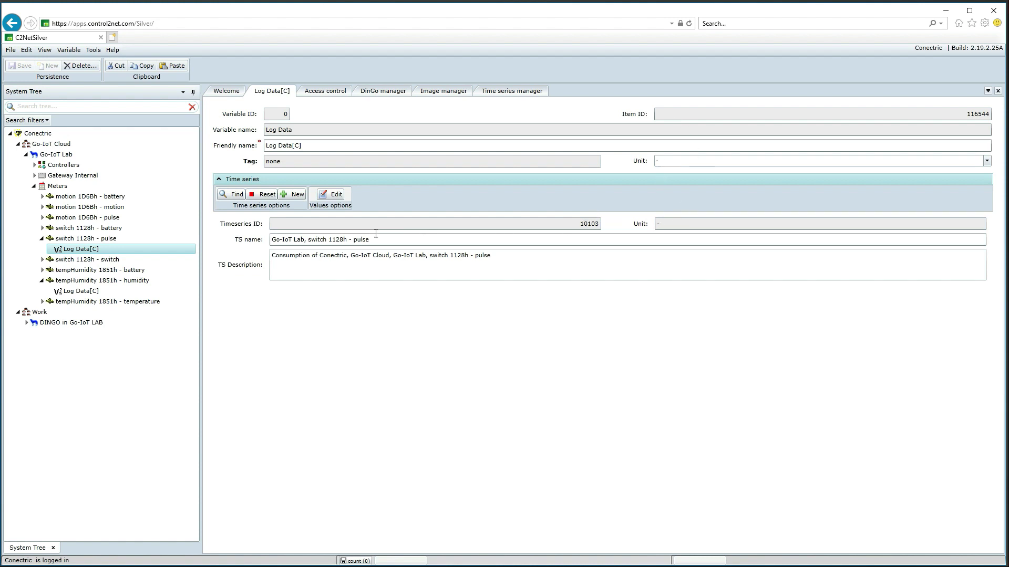
pyautogui.click(330, 198)
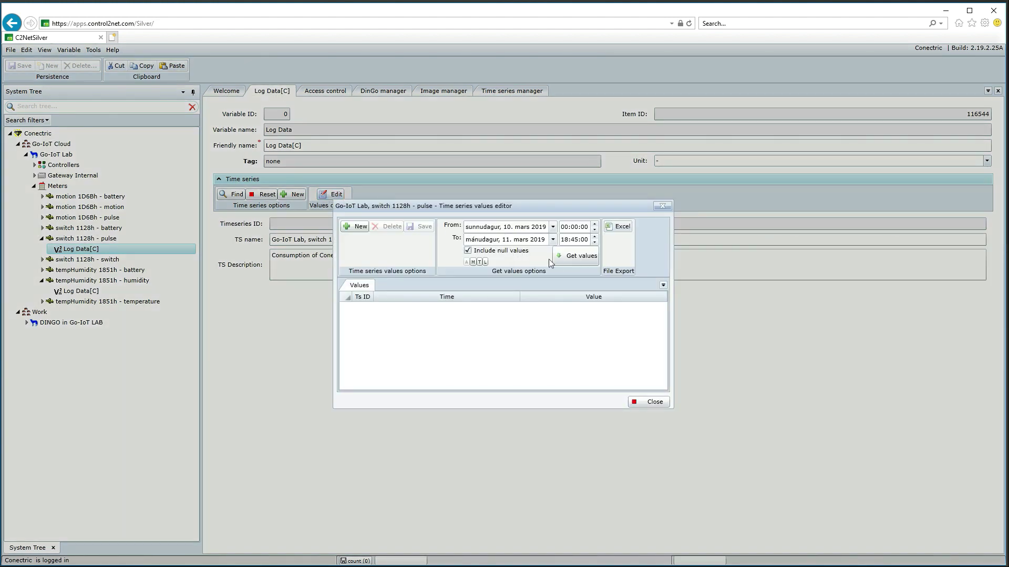
pyautogui.click(576, 257)
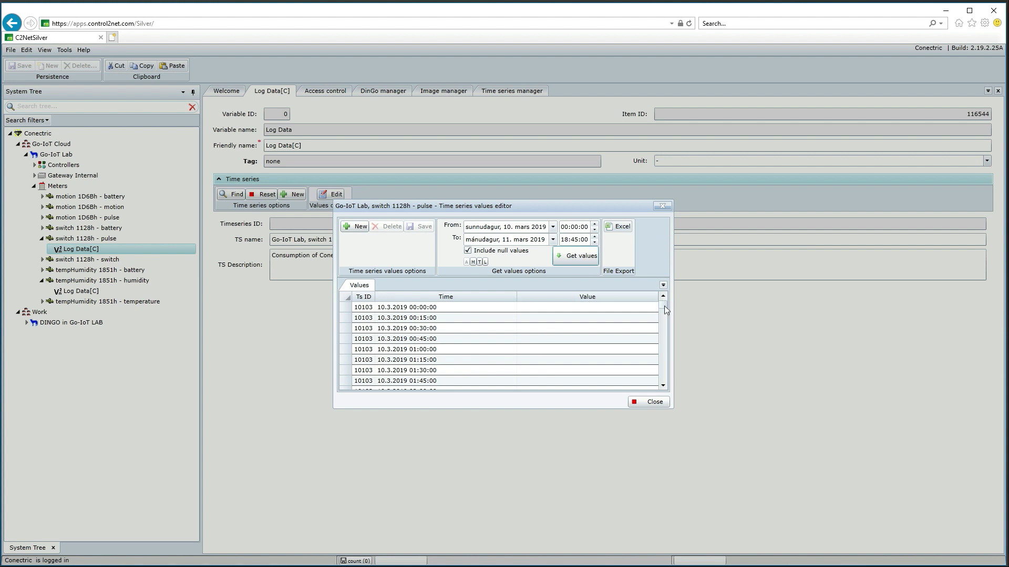
pyautogui.moveTo(662, 303); pyautogui.dragTo(667, 389)
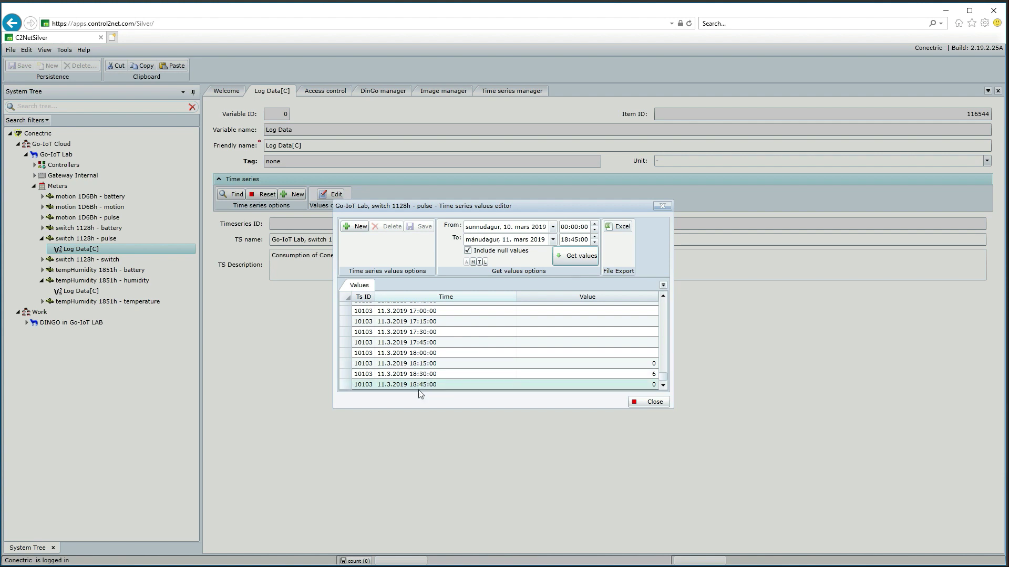
pyautogui.click(653, 376)
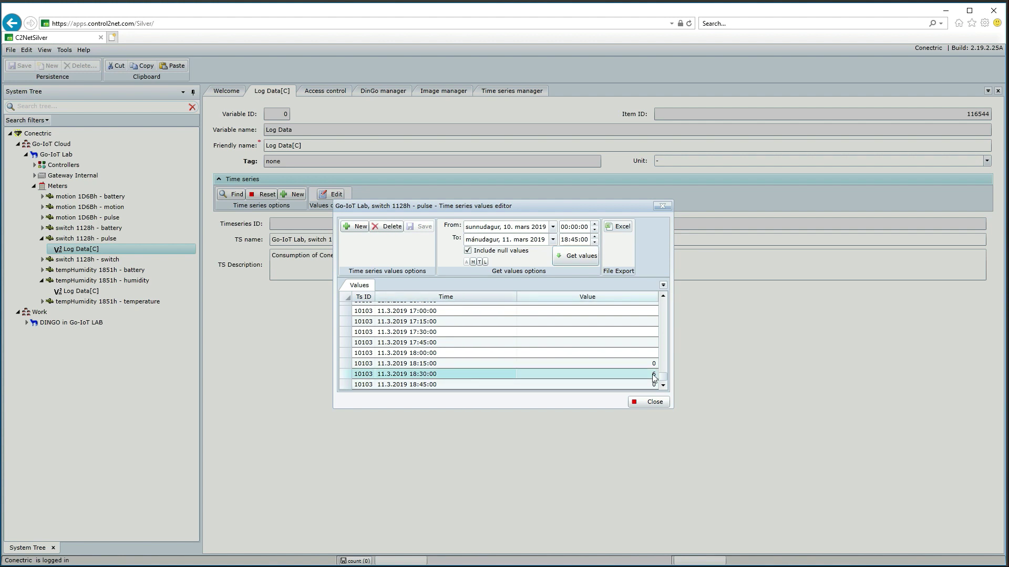
pyautogui.click(648, 402)
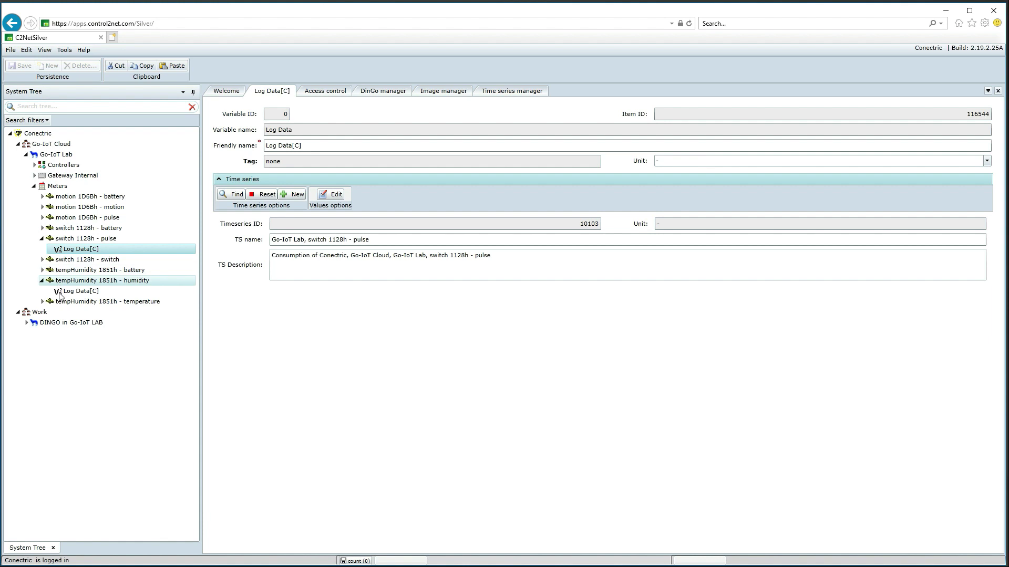
# Reopen the DINGO in Go-IoT LAB gateway in the DinGo manager and list the BACnet objects of device 555
pyautogui.click(52, 323)
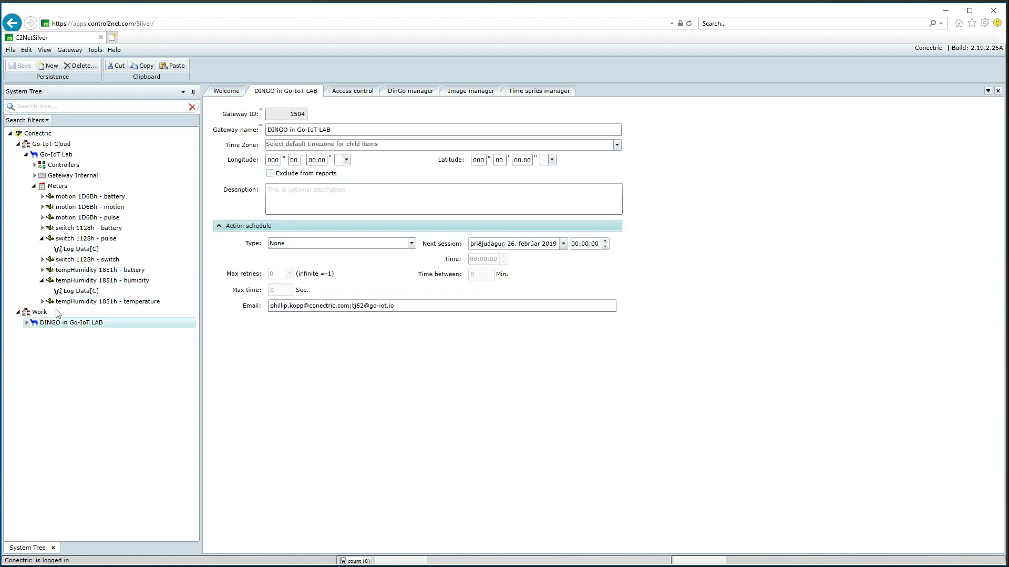
pyautogui.click(420, 91)
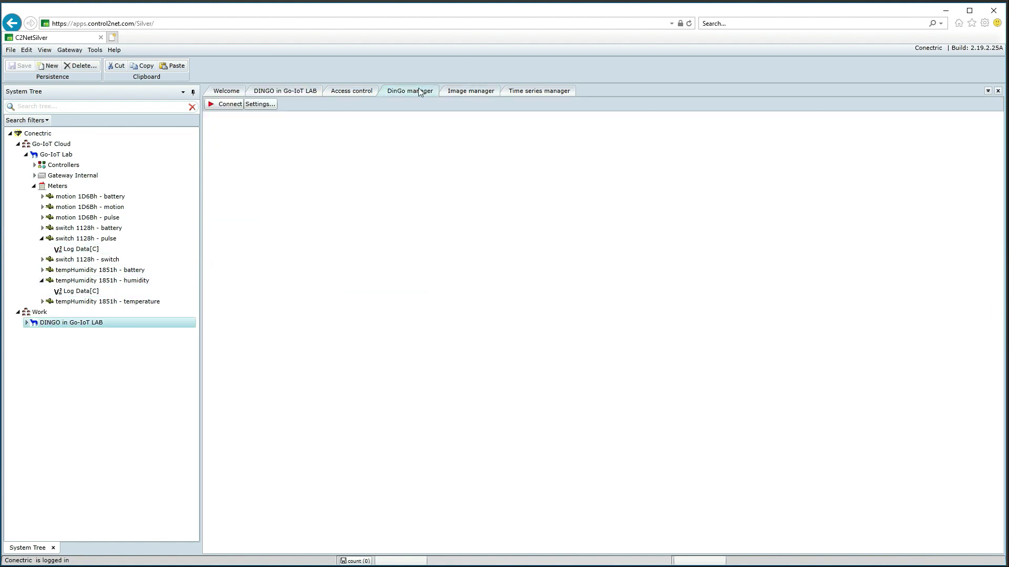
pyautogui.click(417, 121)
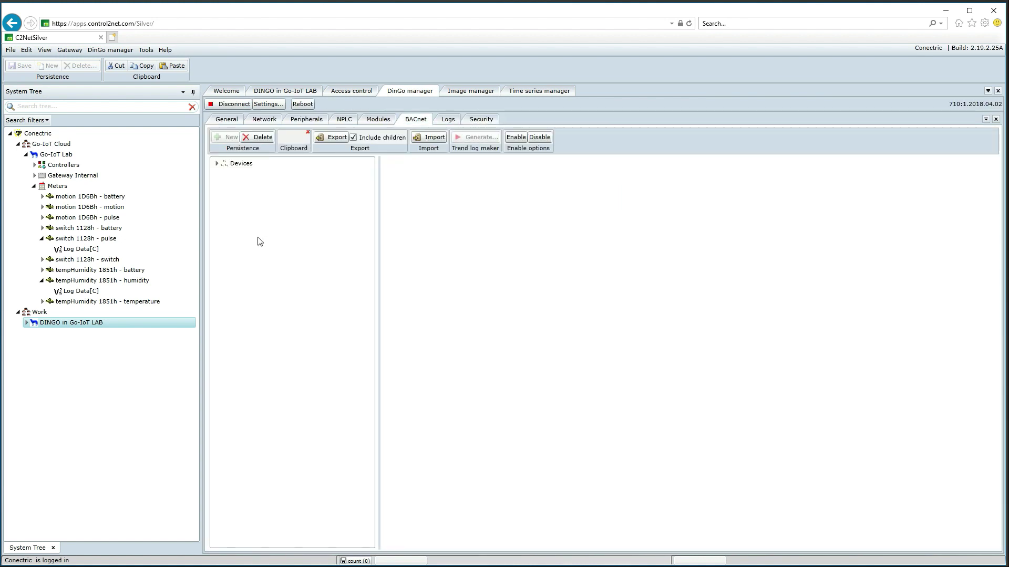
pyautogui.click(216, 163)
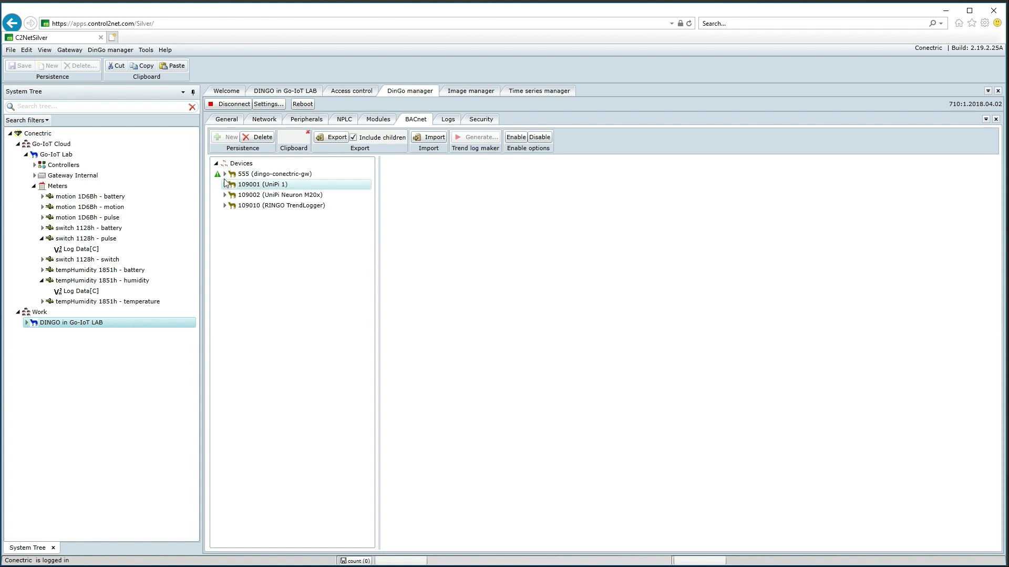
pyautogui.click(224, 174)
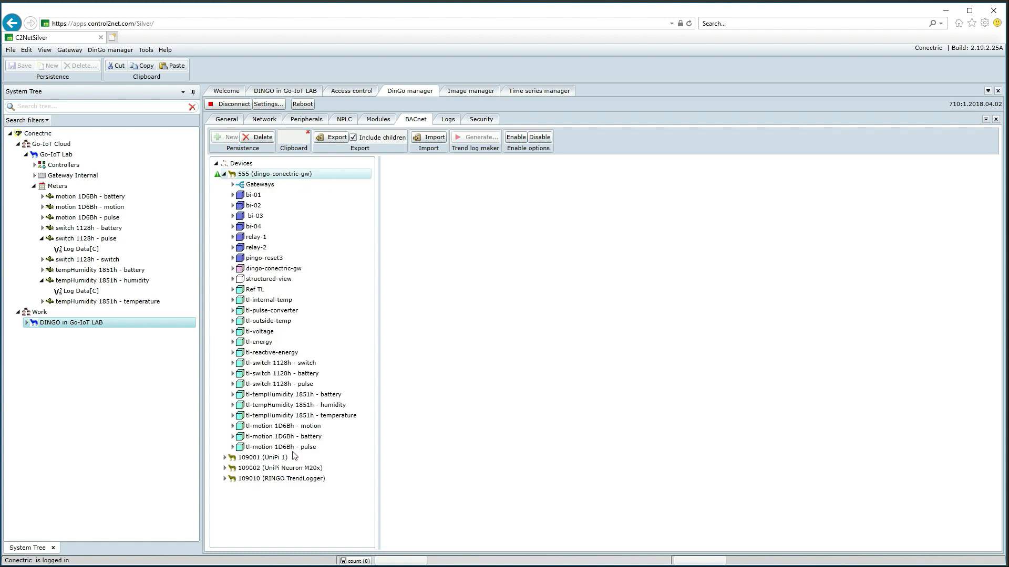